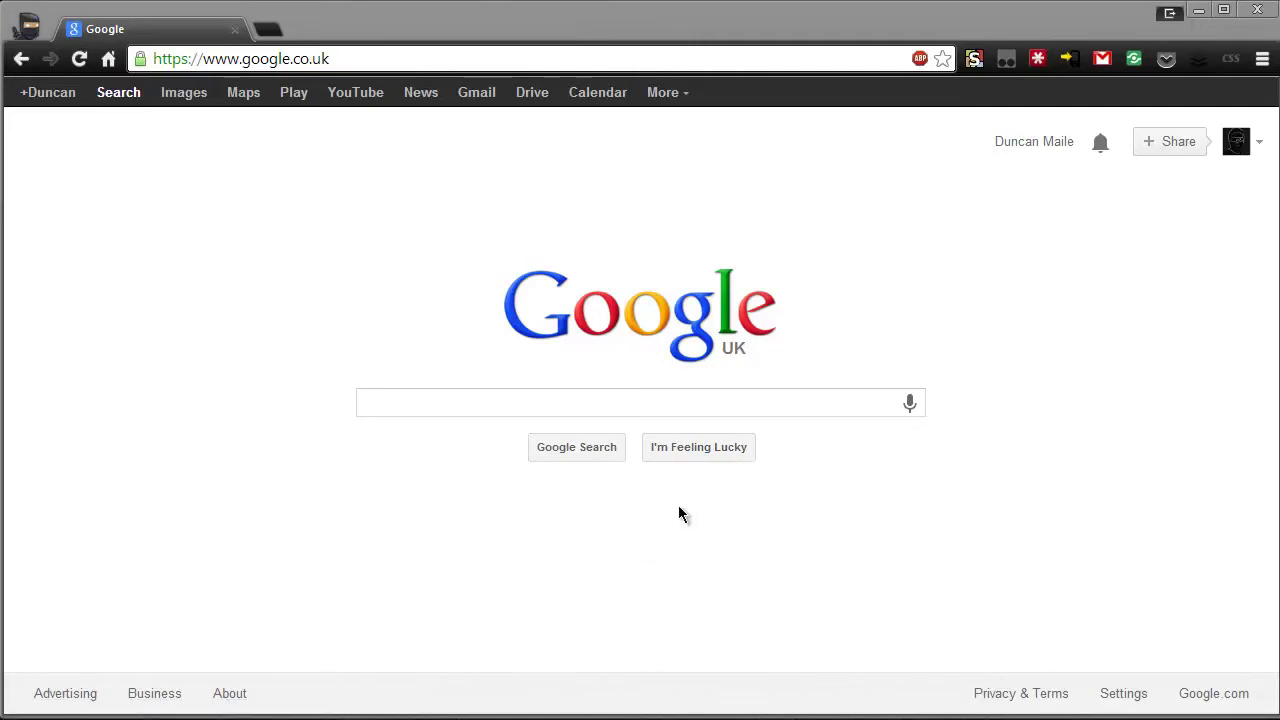
- Open the Stylebot style editor for the Google homepage and hide the row holding the search buttons
key("alt+m")
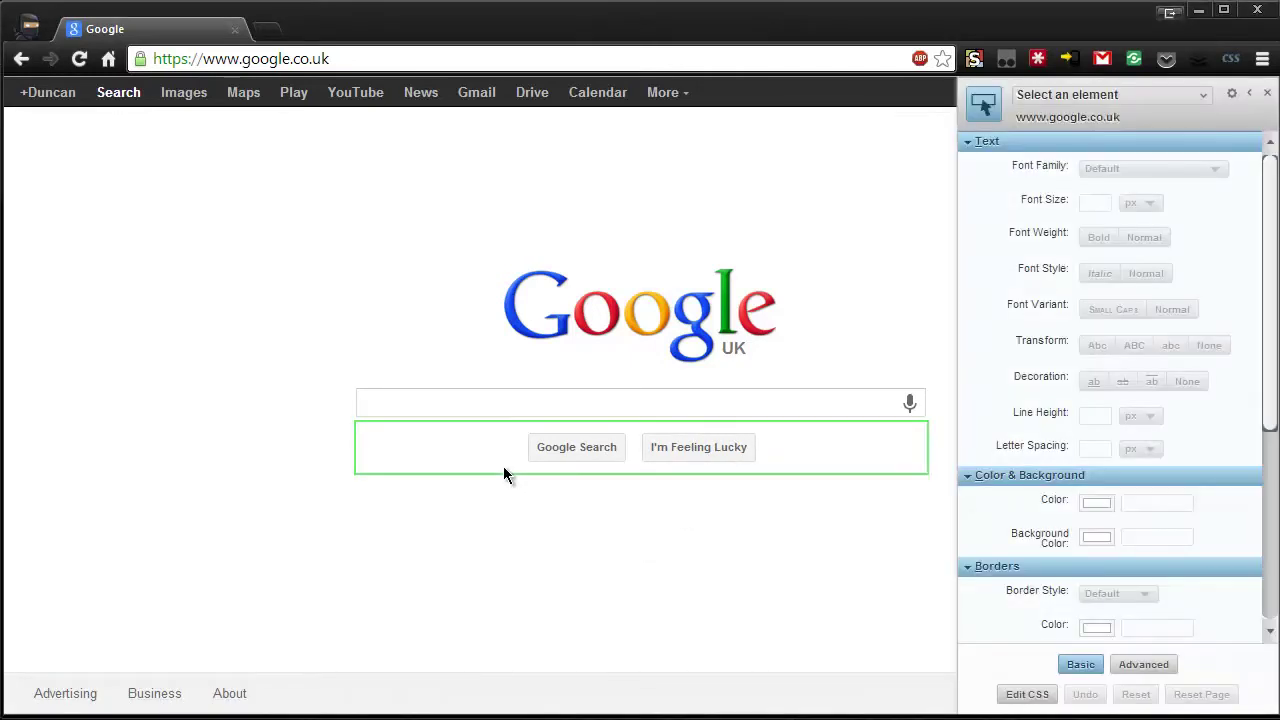
left_click(504, 466)
scroll(1273, 547, "down", 2)
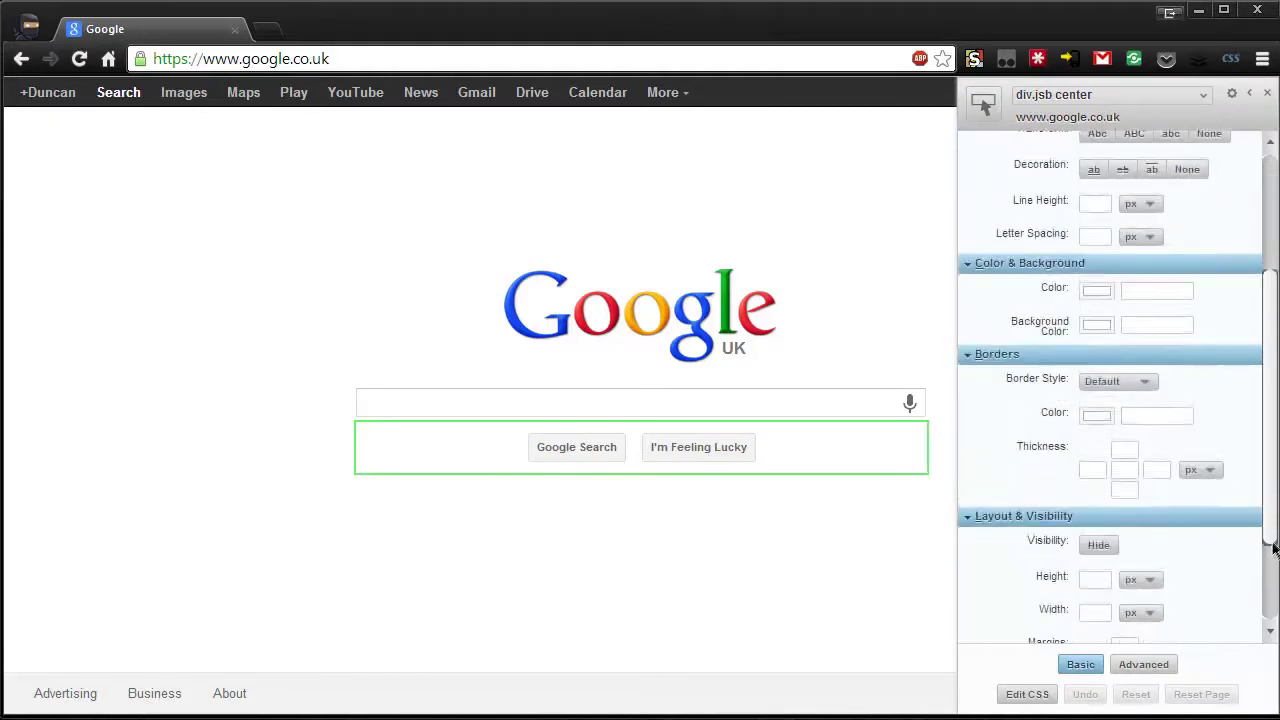
left_click(1098, 545)
- Hide the footer bar with the Advertising, Business and About links
left_click(982, 108)
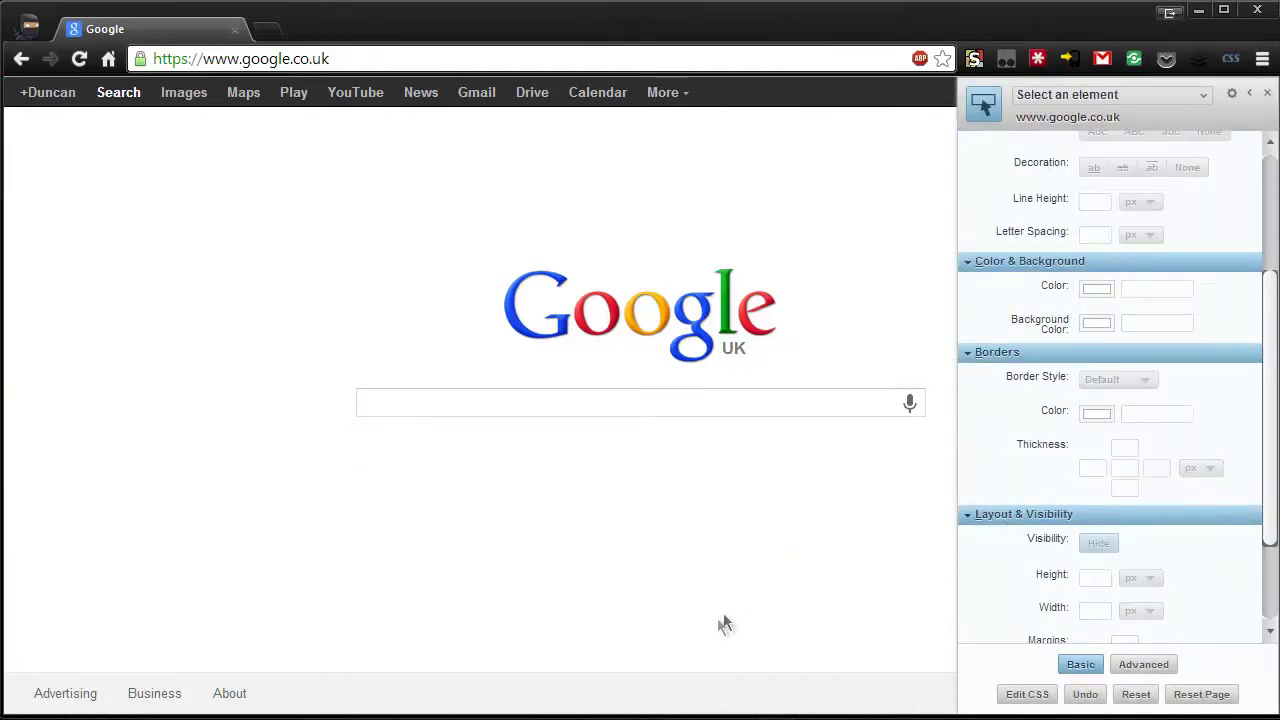
left_click(714, 694)
left_click(1095, 543)
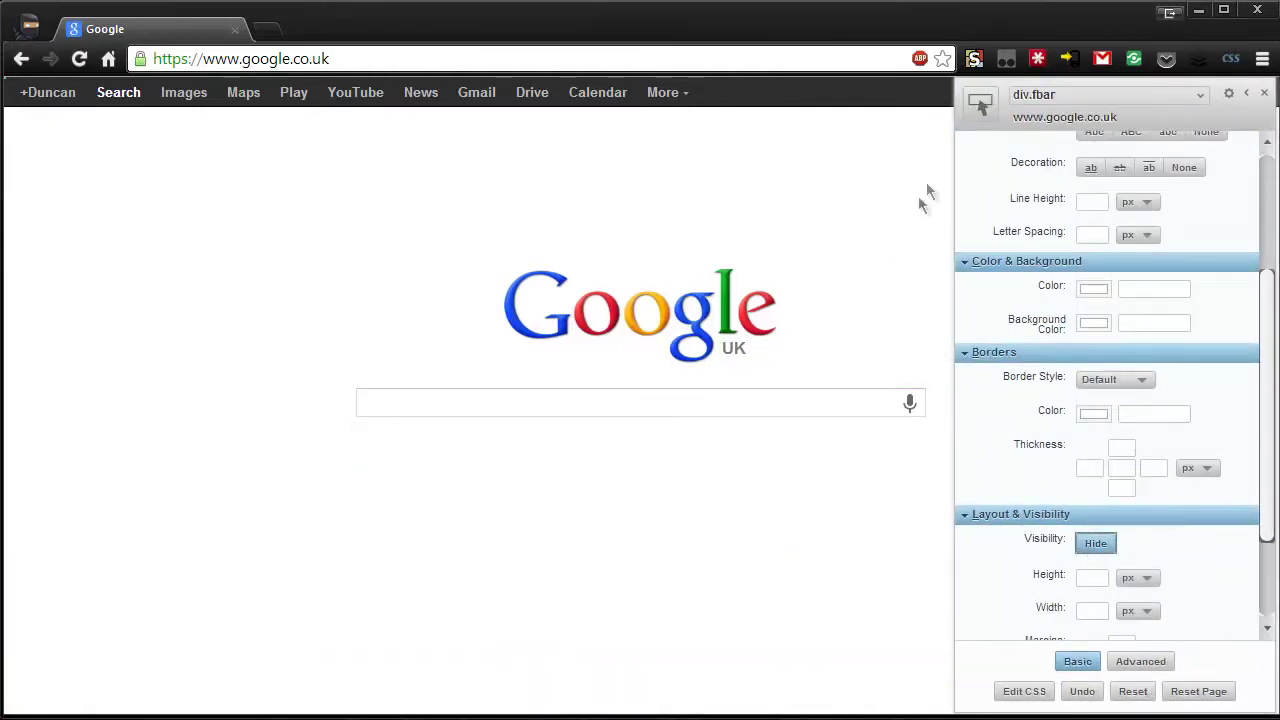
- Hide the Google logo from the homepage and close the style editor
left_click(982, 106)
left_click(656, 287)
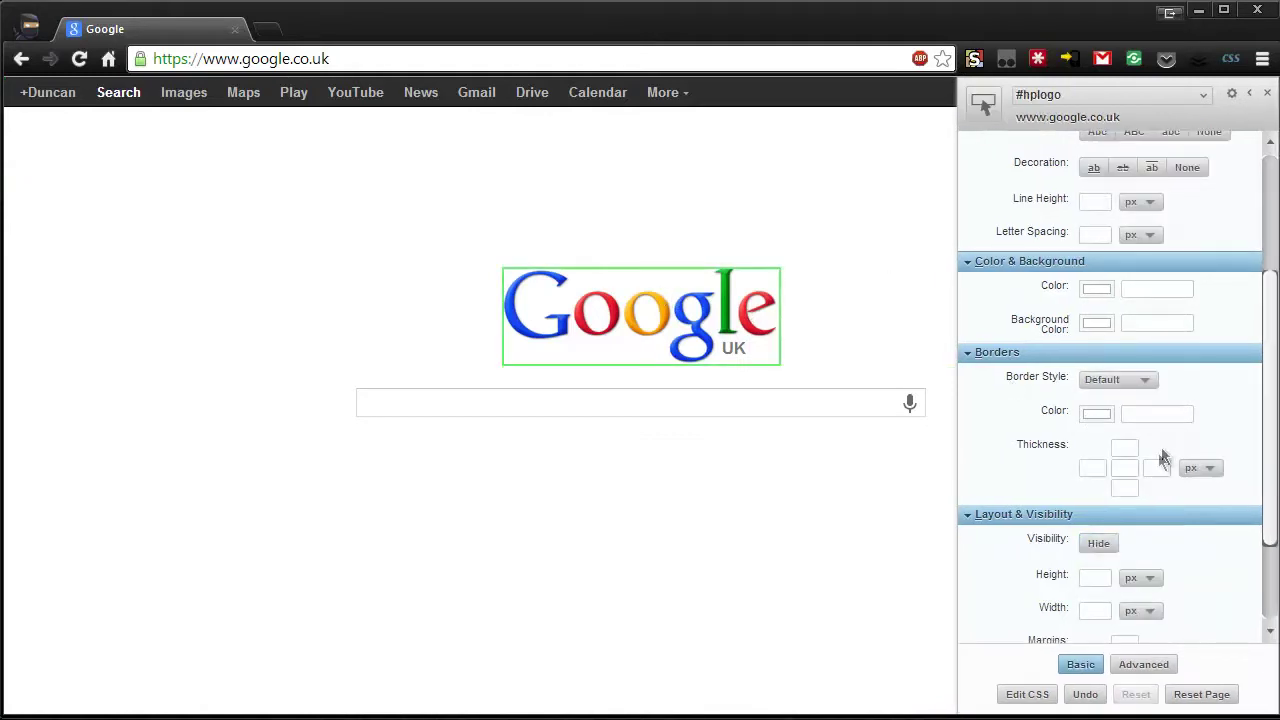
left_click(1100, 547)
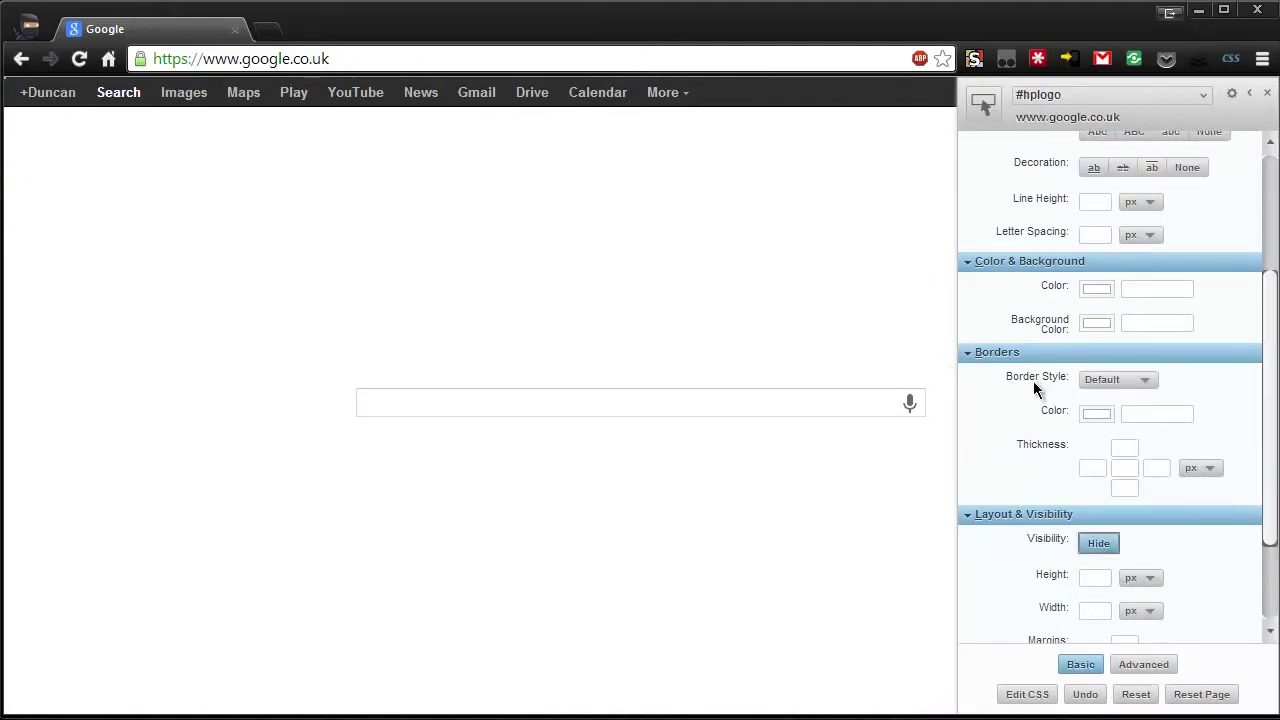
left_click(1267, 93)
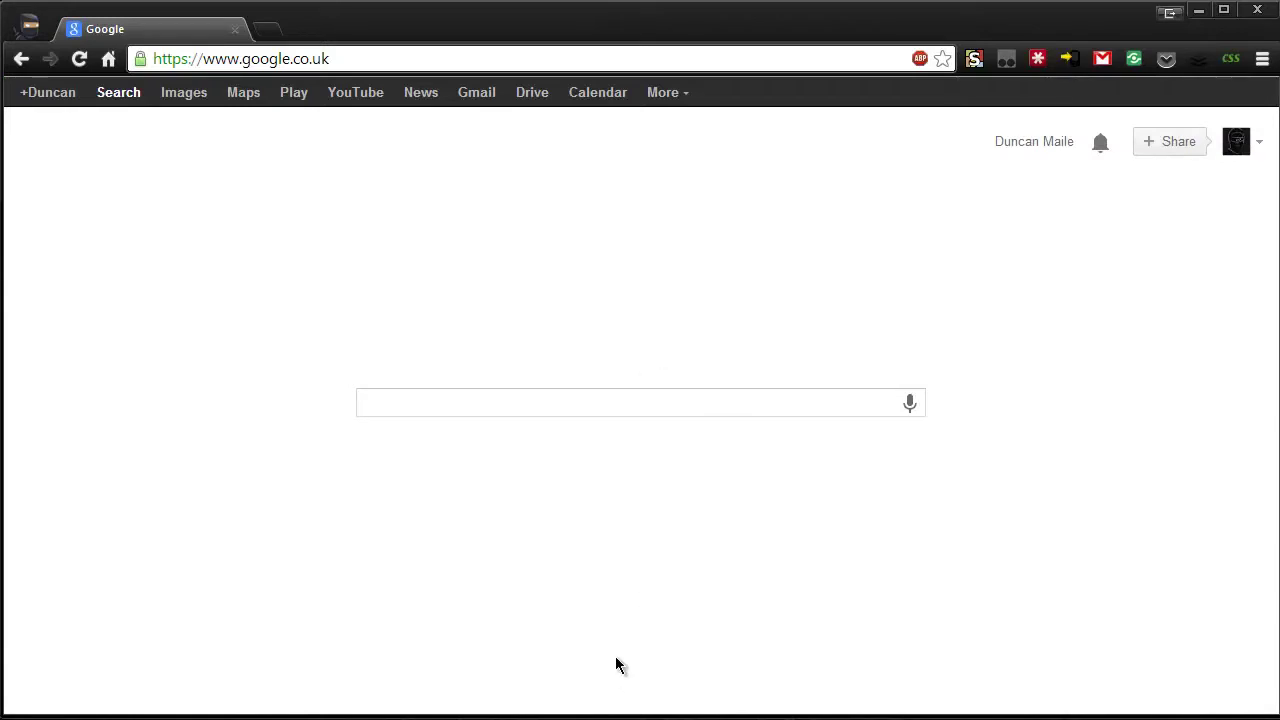
- Give the div.ctr-p element of the homepage the dark purple background colour #210921 and close the style editor
key("alt+m")
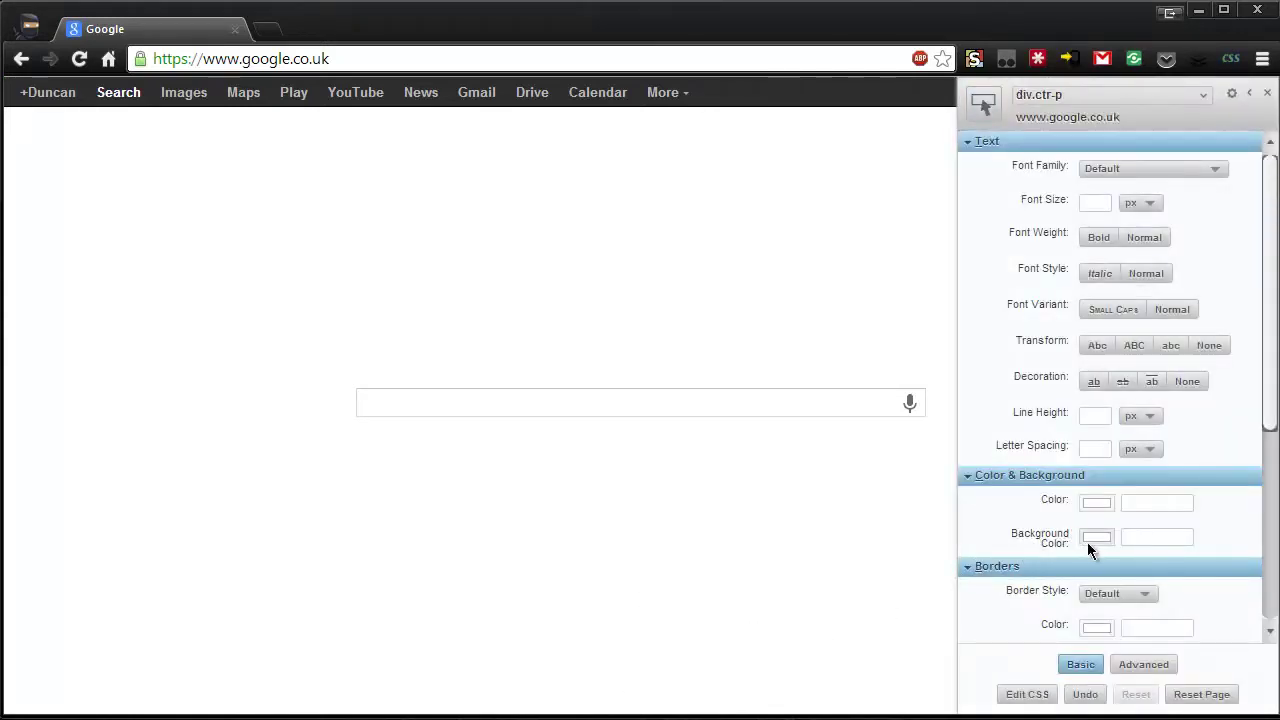
left_click(1095, 539)
mouse_move(988, 443)
left_mouse_down()
mouse_move(934, 457)
mouse_move(946, 431)
mouse_move(1002, 420)
mouse_move(1033, 494)
left_mouse_up()
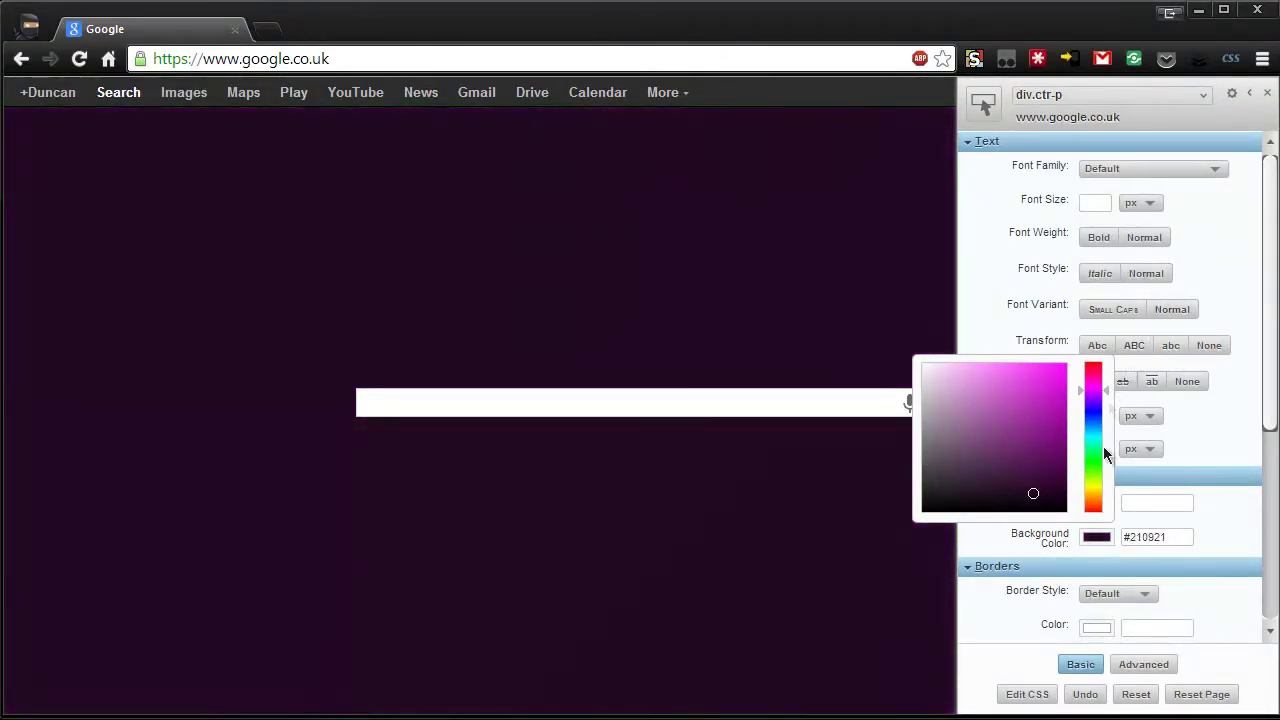
left_click(1255, 437)
left_click(1266, 93)
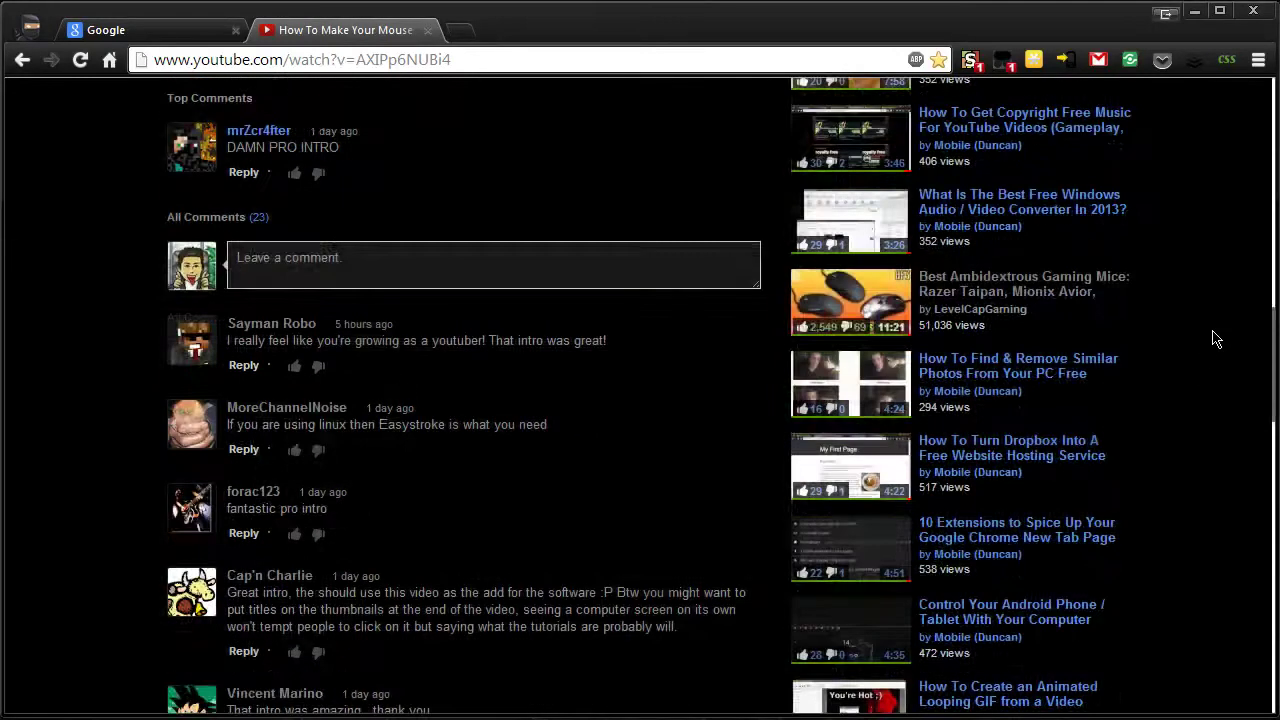
- Disable the installed Black Youtube style on the YouTube video page
scroll(1160, 335, "up", 8)
scroll(1232, 321, "up", 2)
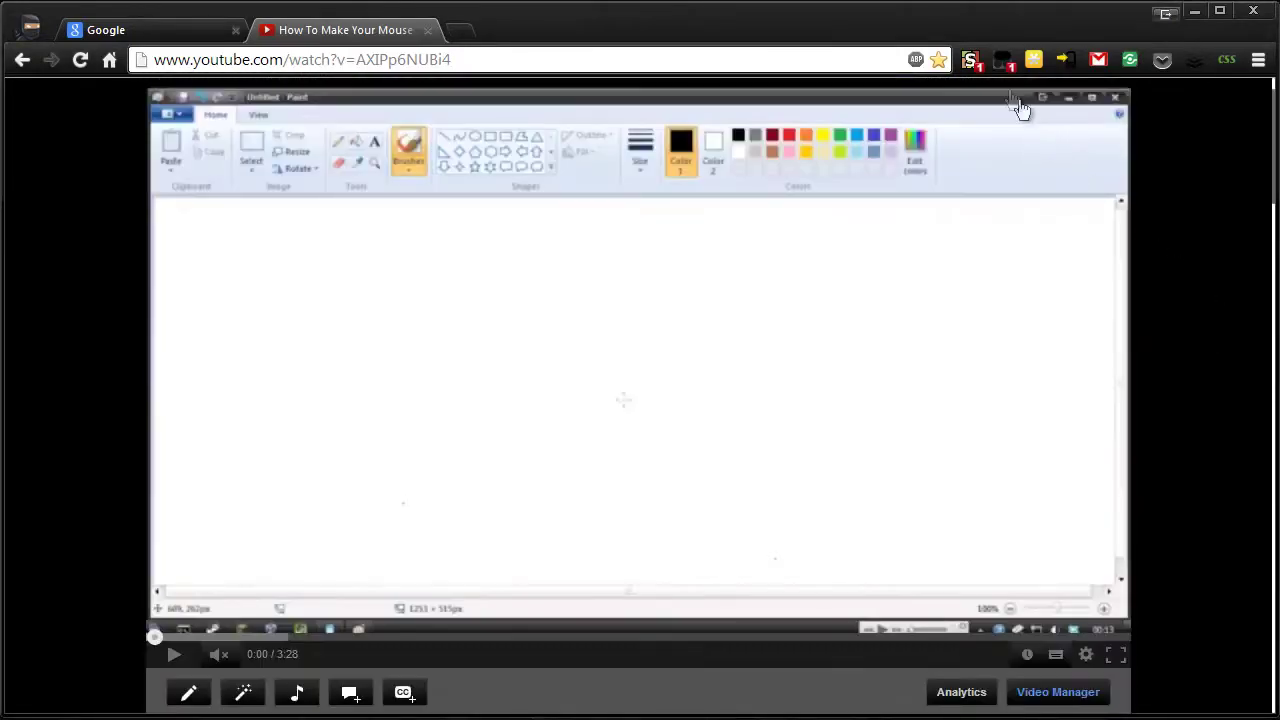
left_click(970, 61)
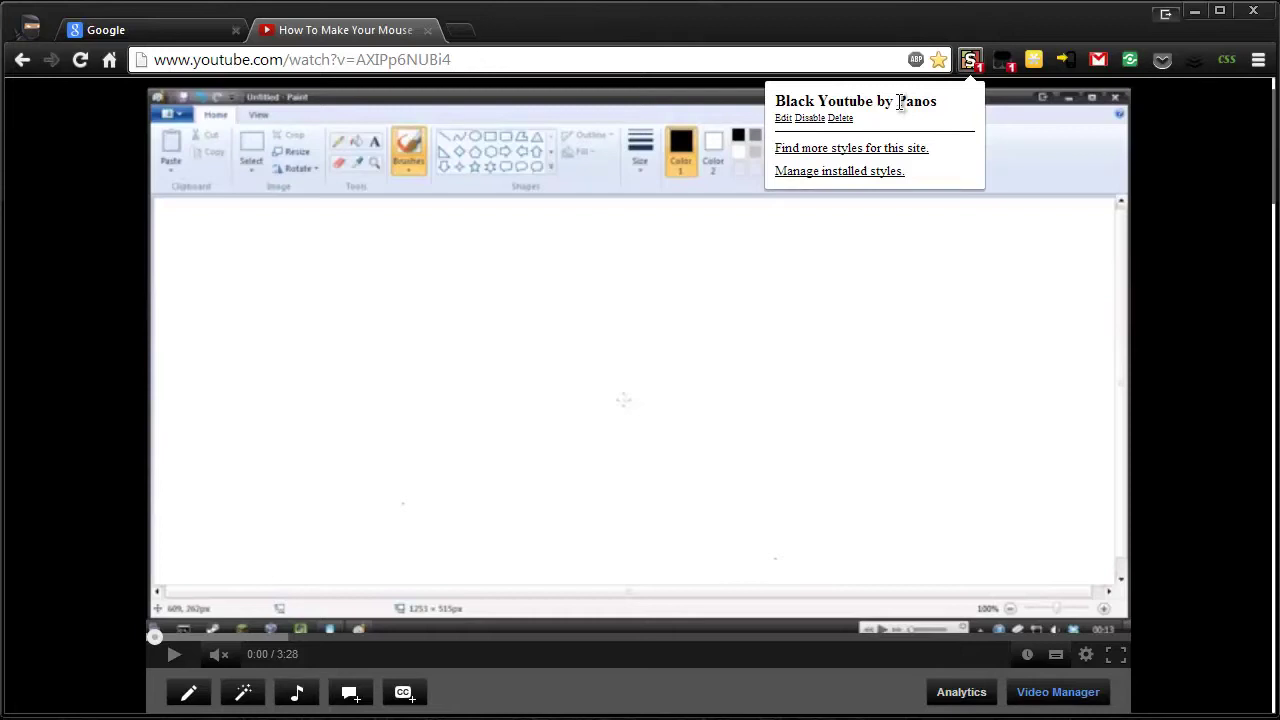
left_click(1273, 132)
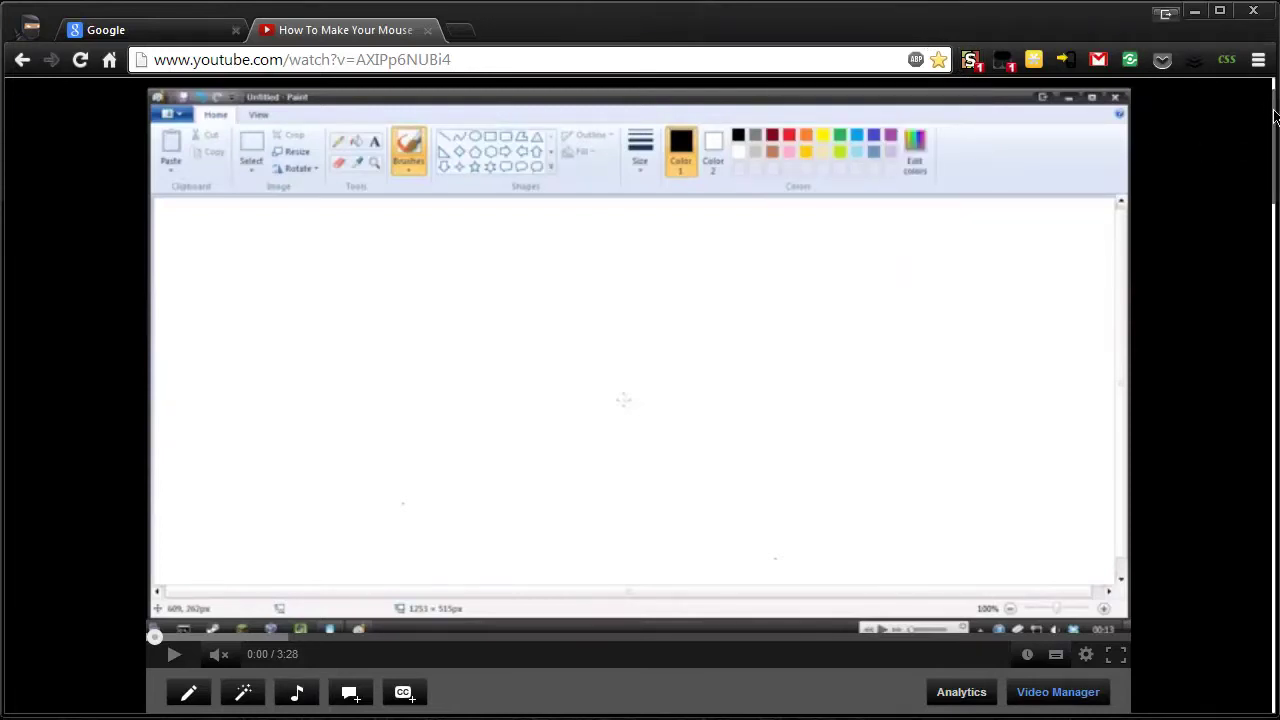
left_click_drag(1273, 108, 1274, 95)
left_click(970, 60)
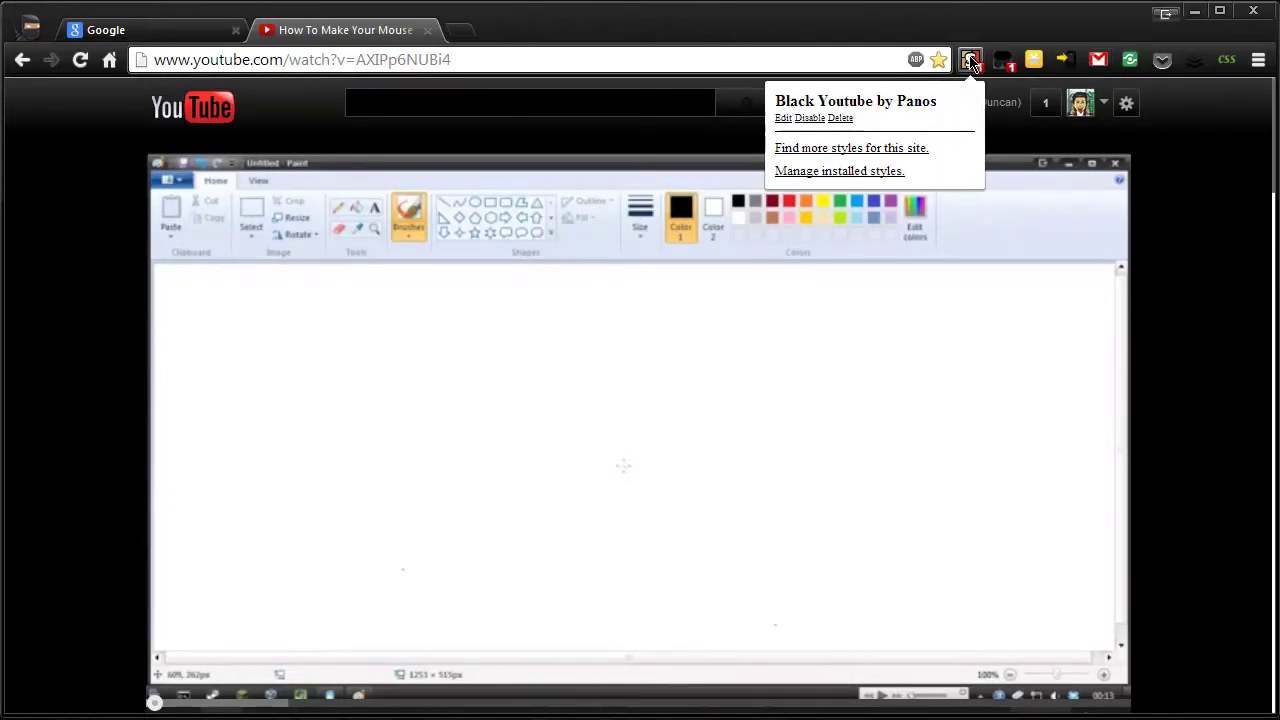
left_click(809, 118)
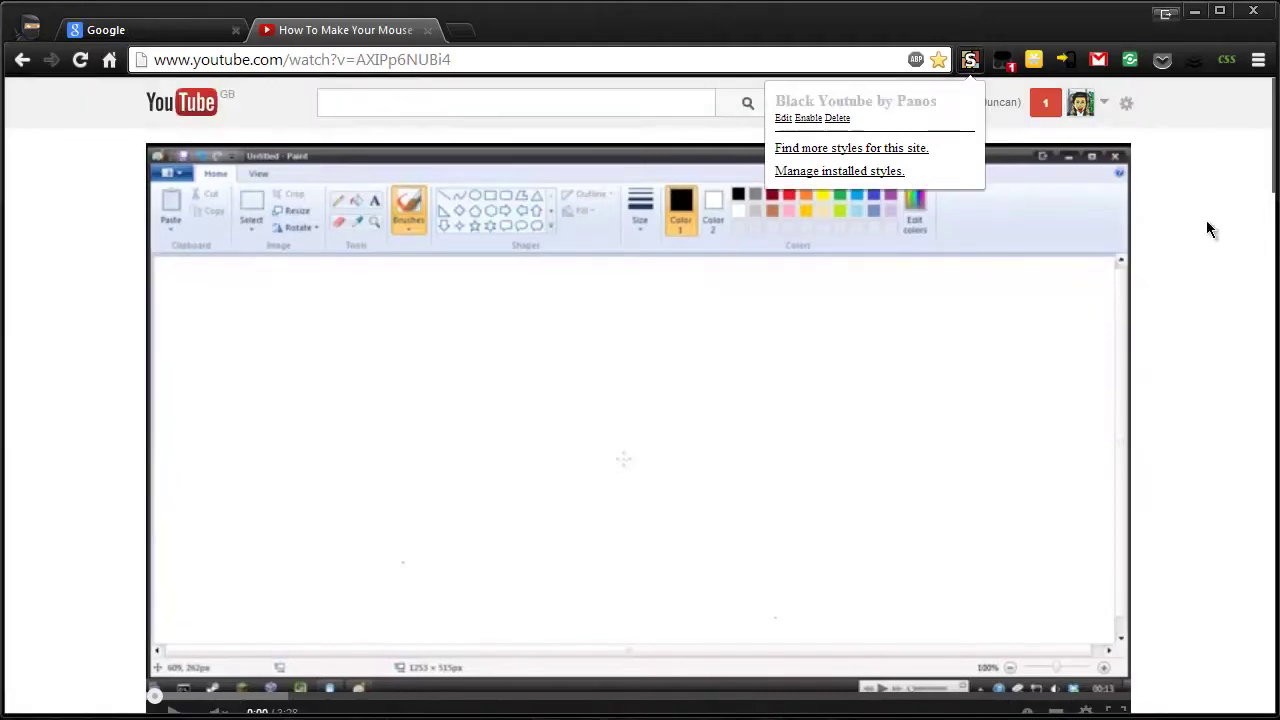
left_click(1206, 222)
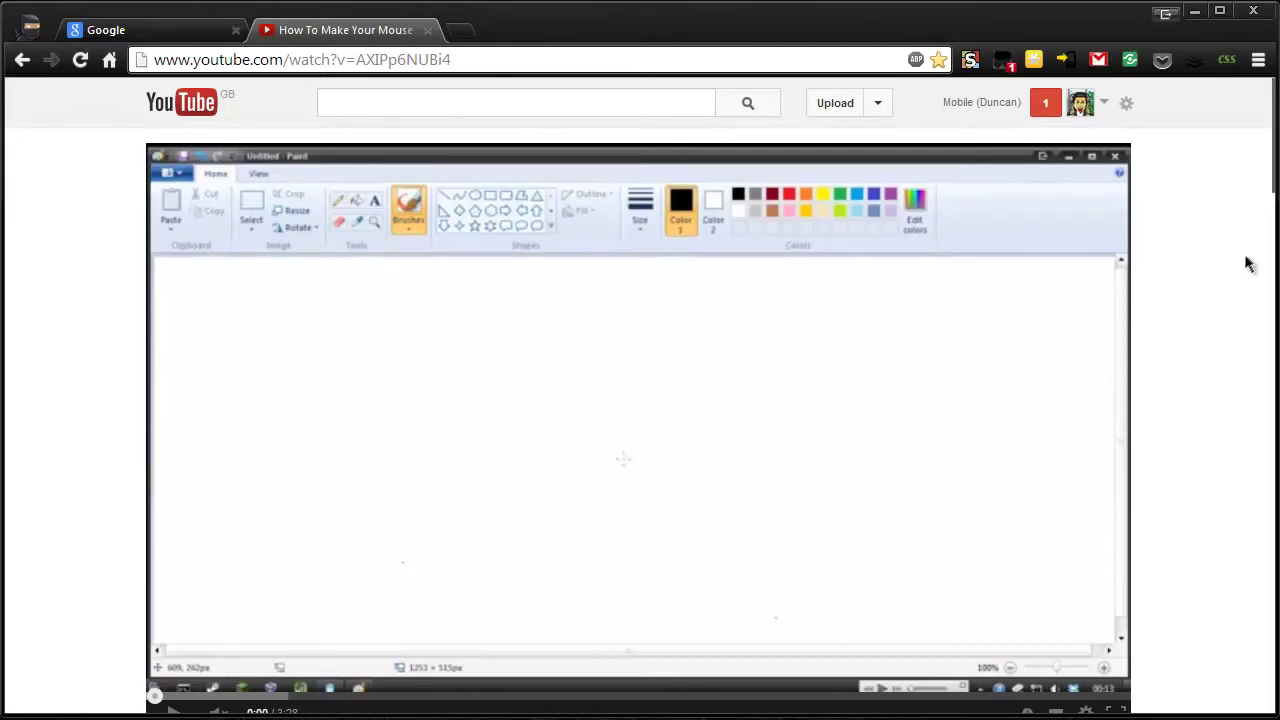
- Examine the unstyled YouTube page from the player down through the description and comments
scroll(1244, 266, "down", 1)
scroll(1244, 266, "down", 1)
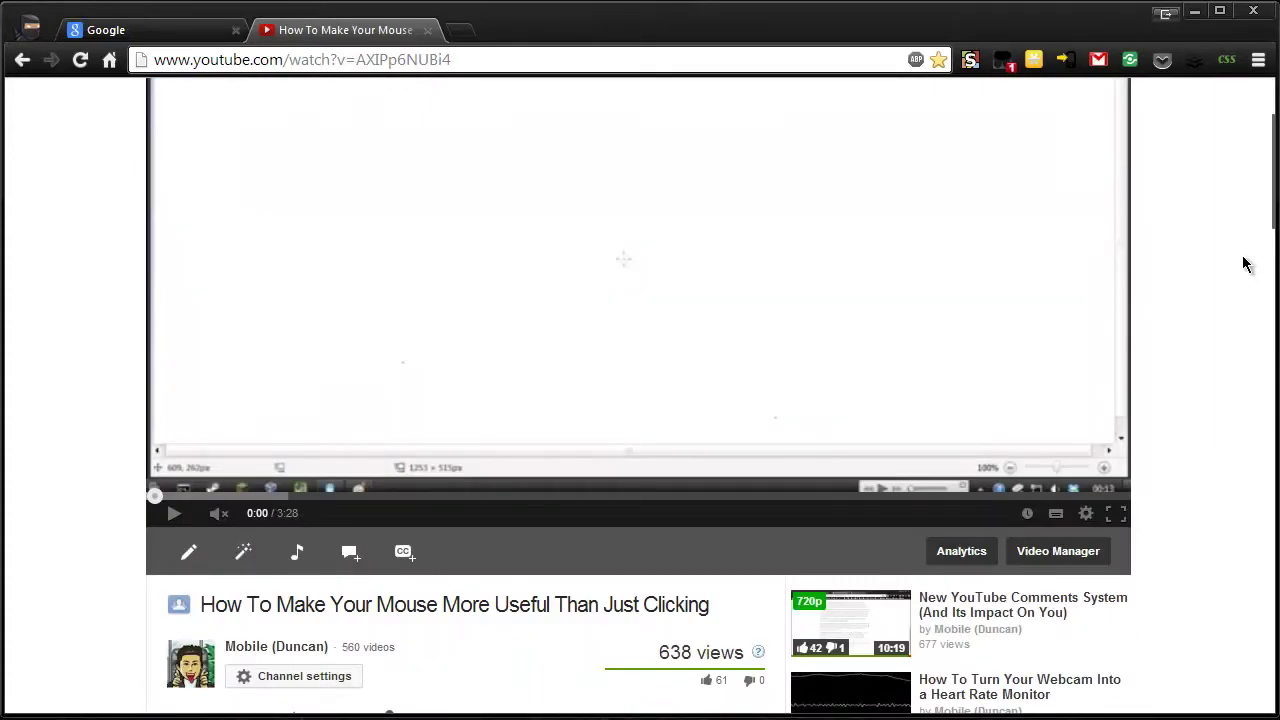
scroll(1244, 264, "down", 4)
scroll(1244, 264, "up", 6)
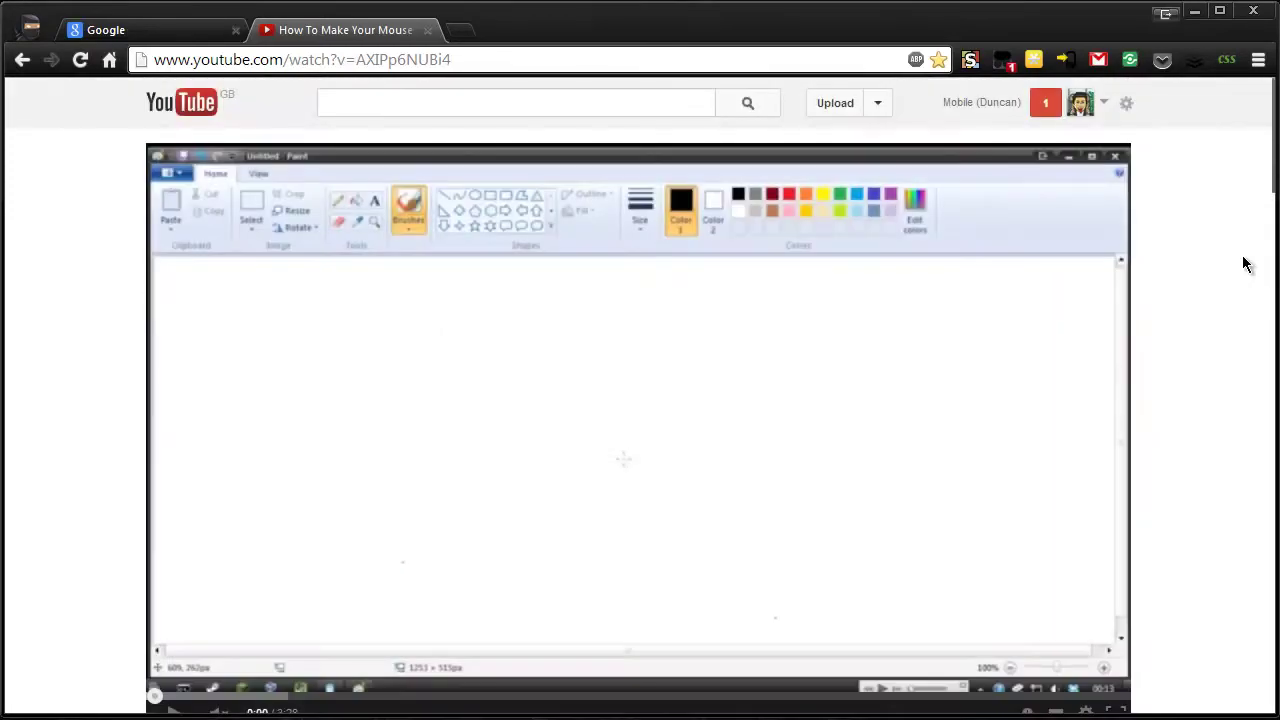
scroll(1244, 264, "down", 6)
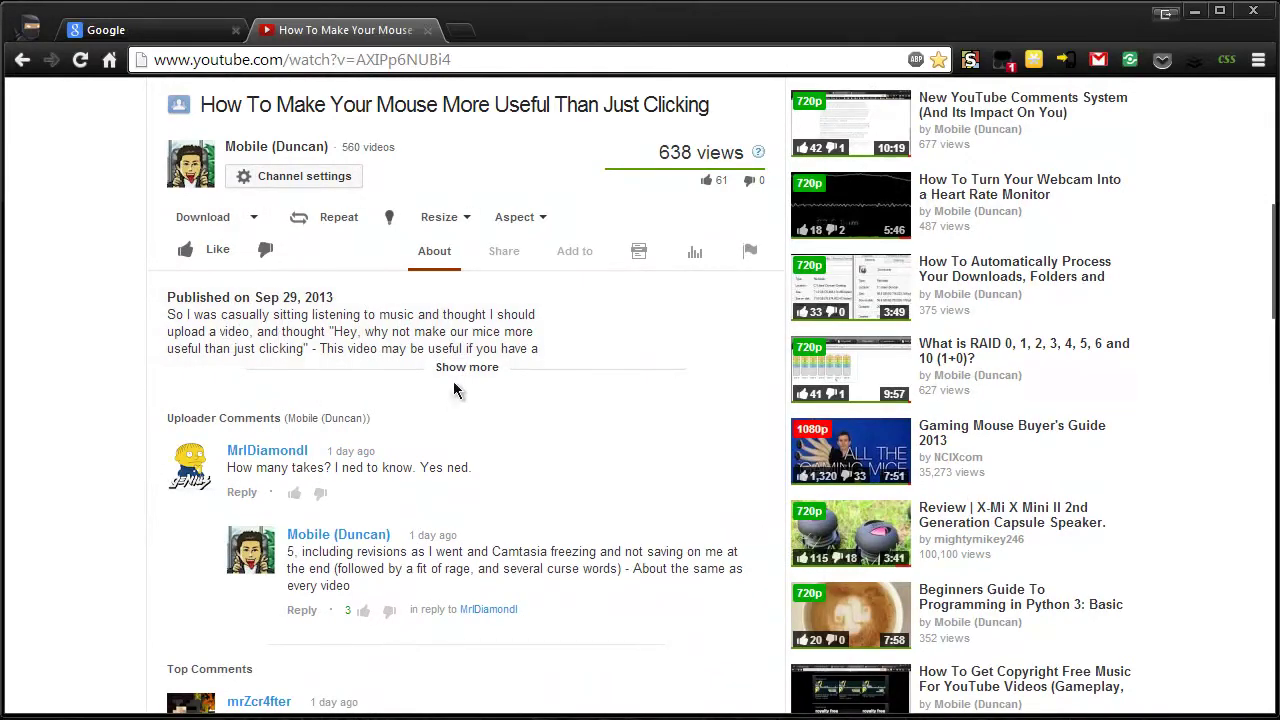
scroll(567, 387, "down", 1)
scroll(567, 387, "down", 1)
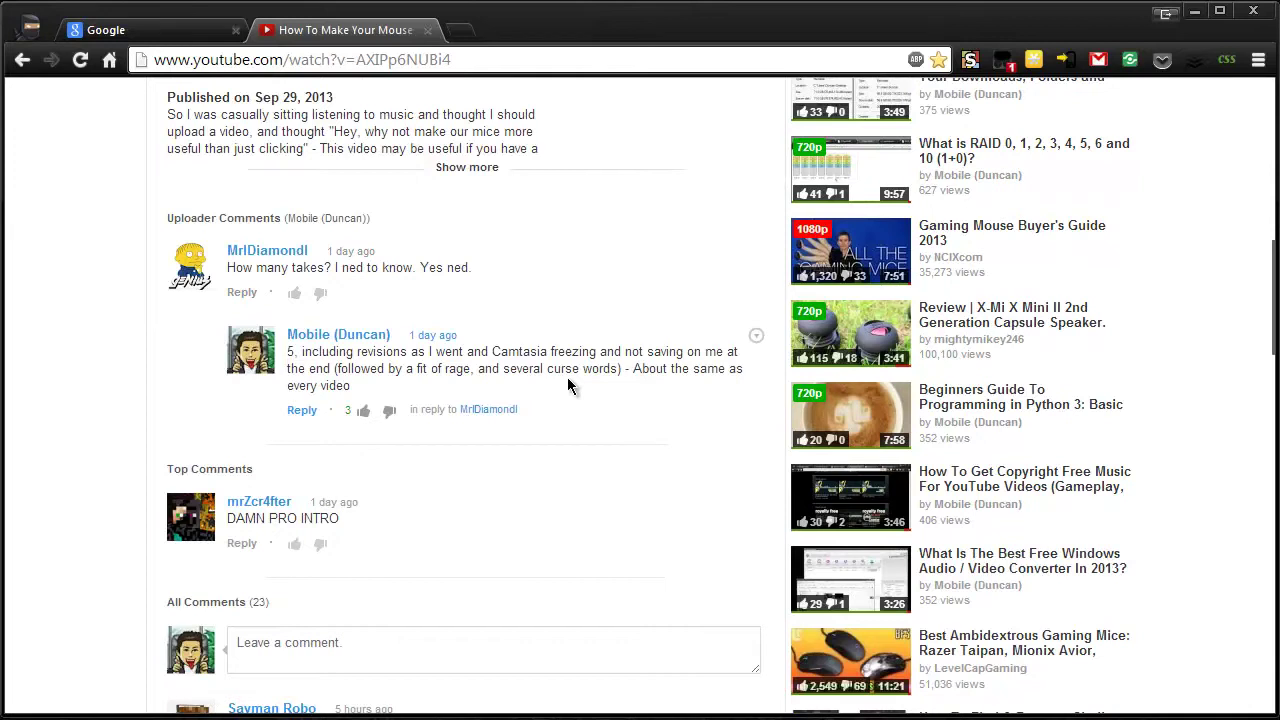
left_click(266, 256)
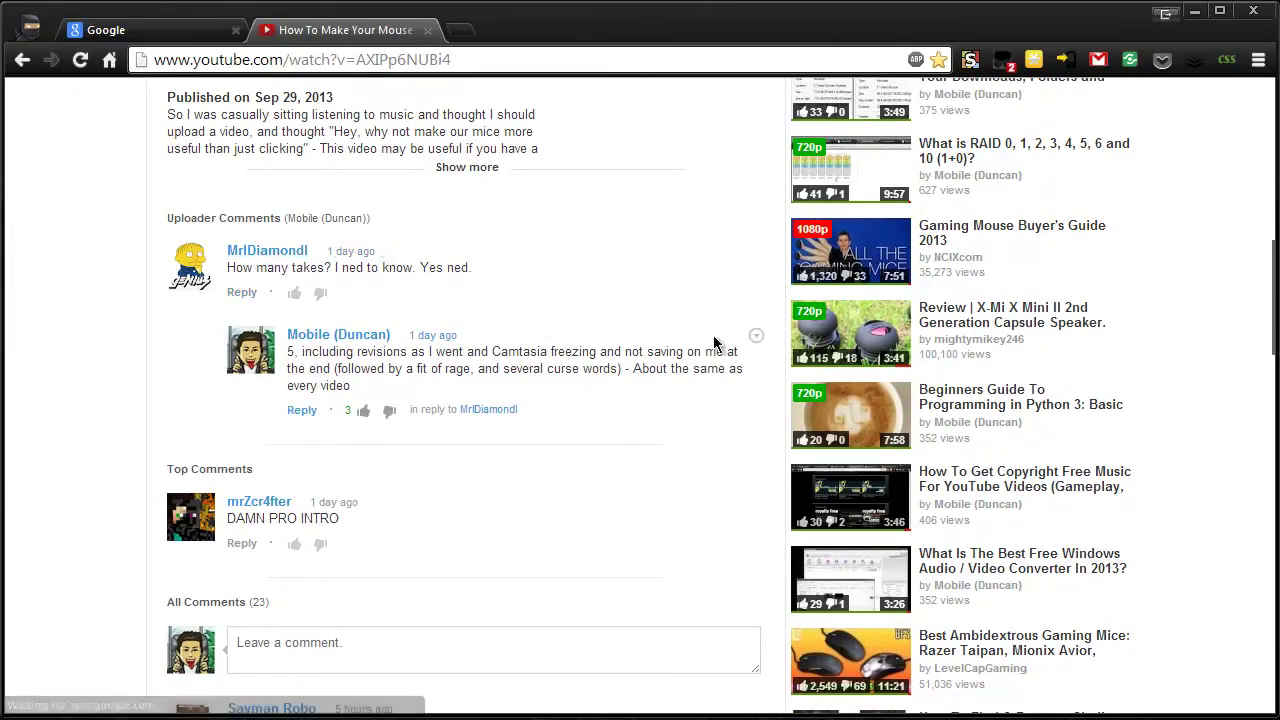
scroll(715, 330, "up", 9)
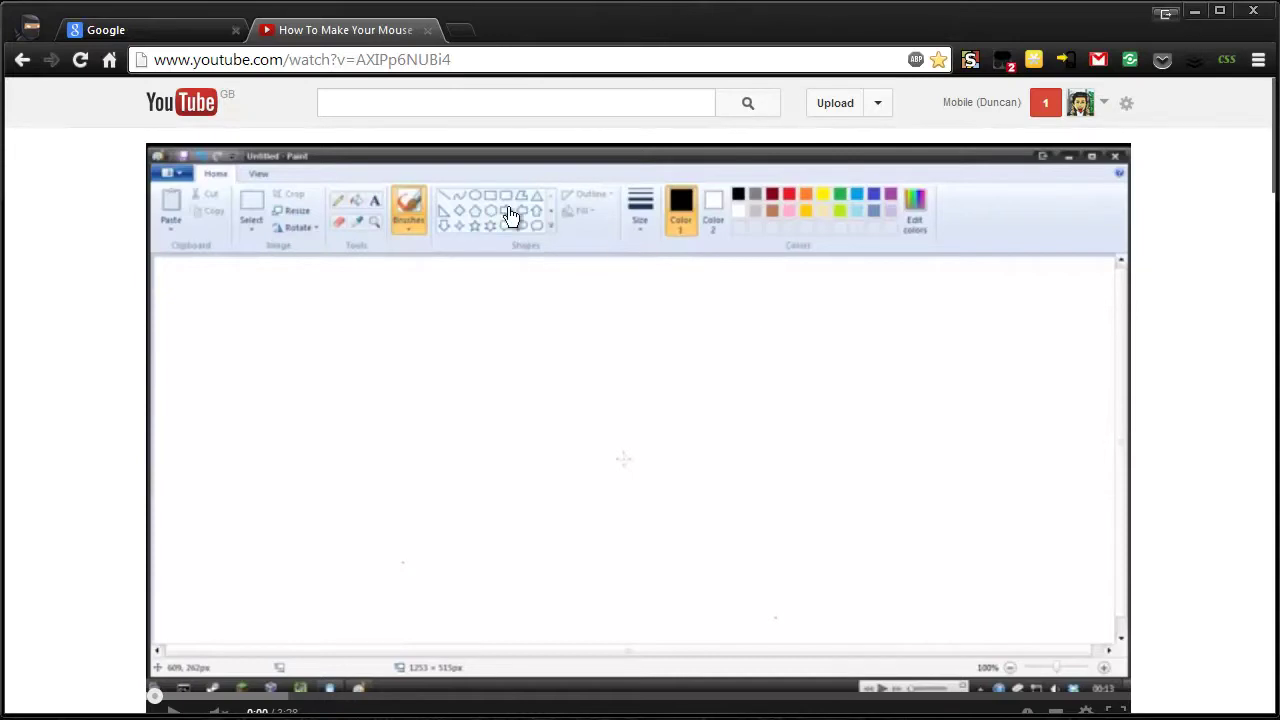
- Inspect the blank page area beside the video and locate the width rule of the #page.watch container
right_click(47, 147)
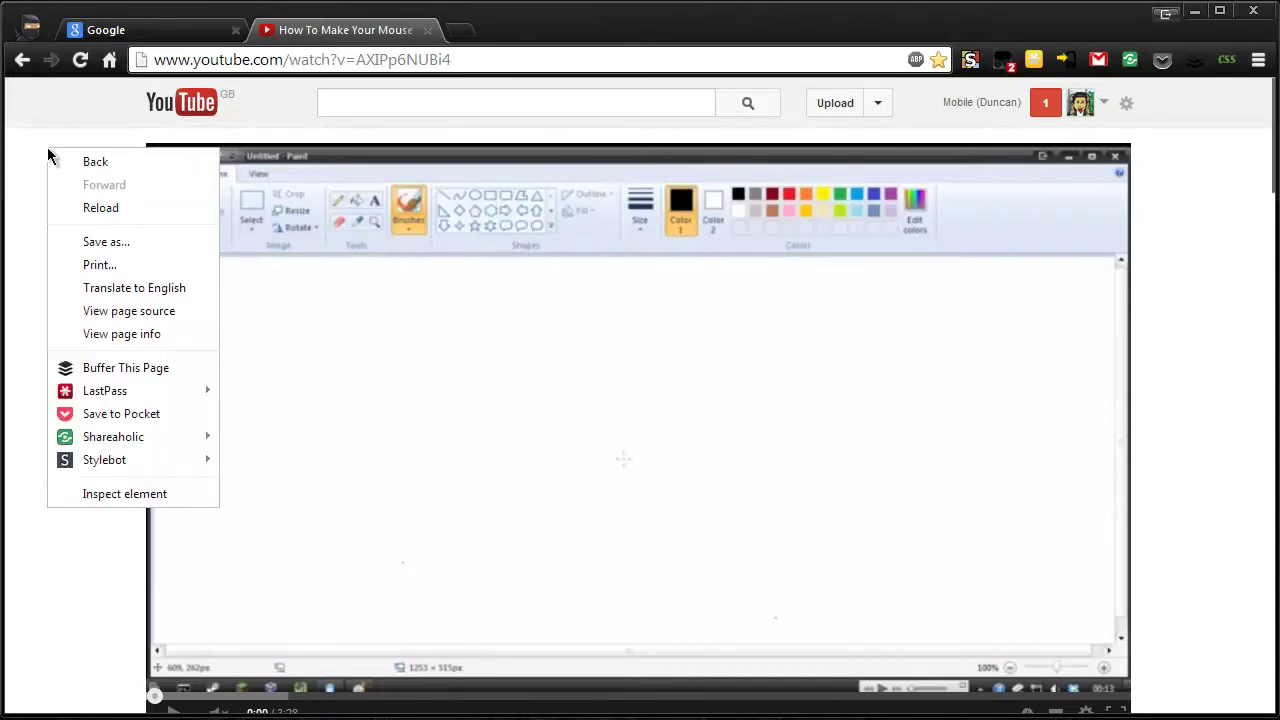
left_click(34, 151)
right_click(48, 151)
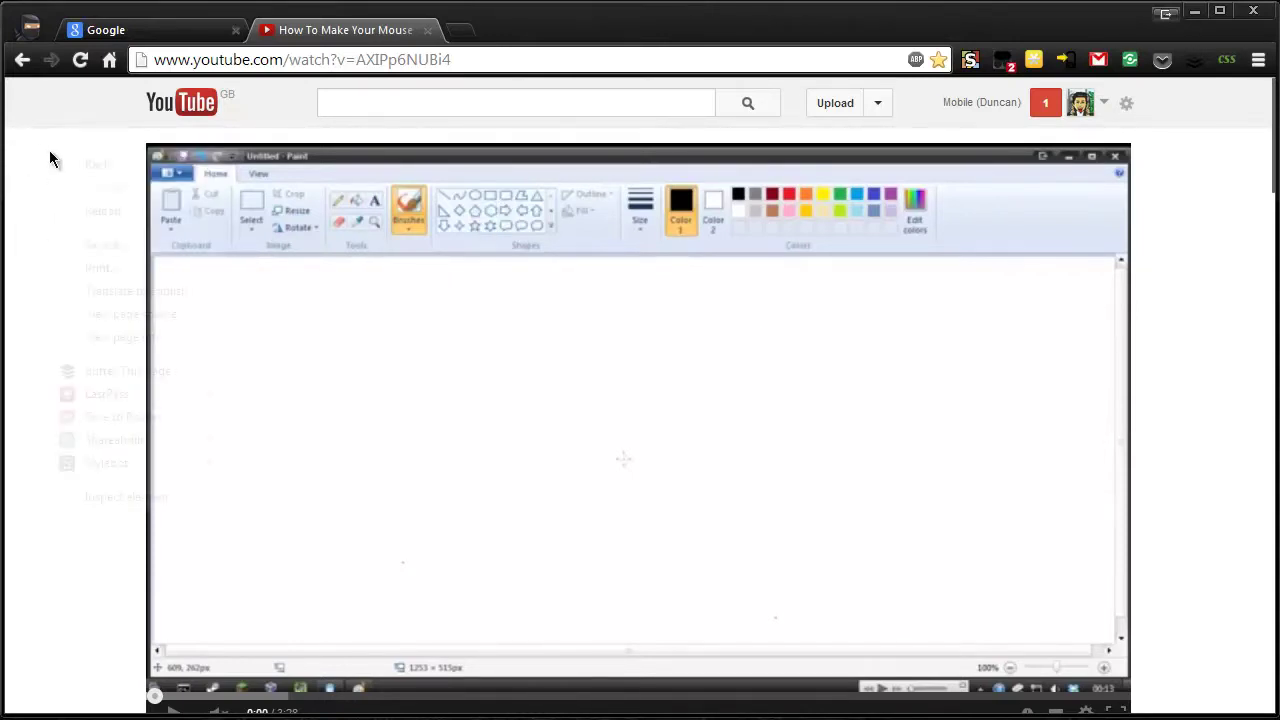
left_click(111, 497)
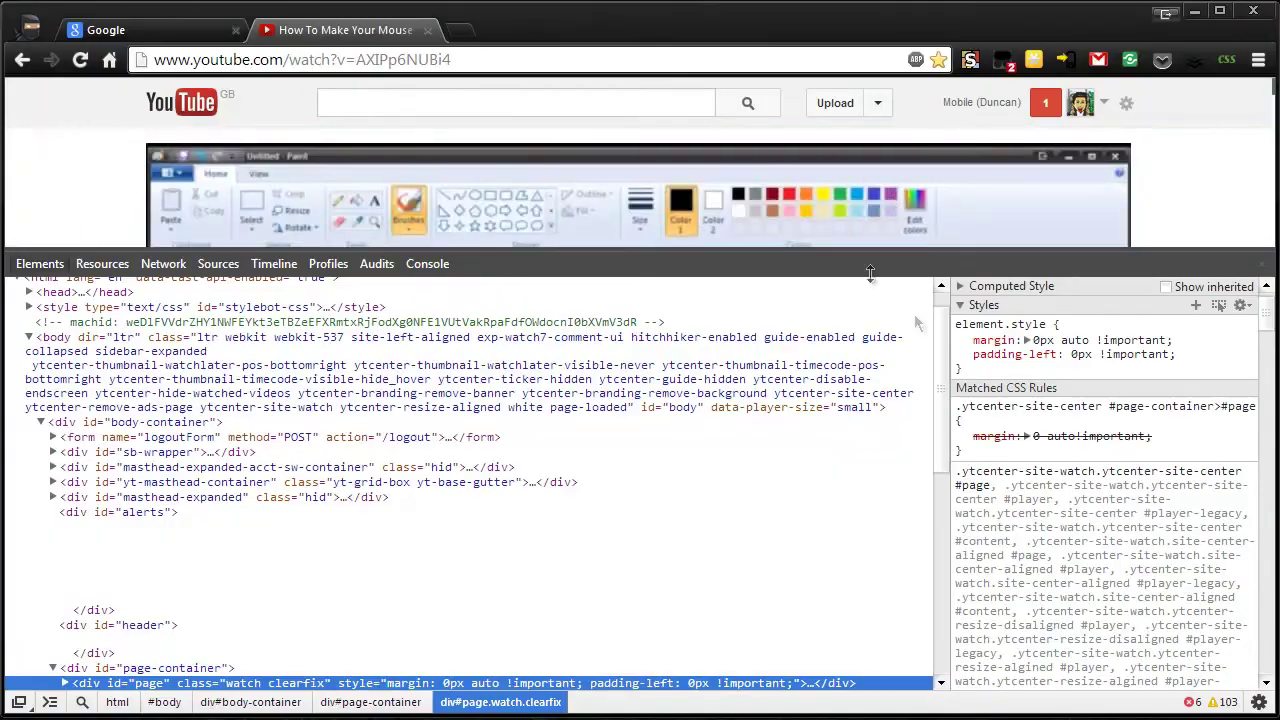
mouse_move(1266, 292)
left_mouse_down()
mouse_move(1274, 625)
mouse_move(1266, 292)
left_mouse_up()
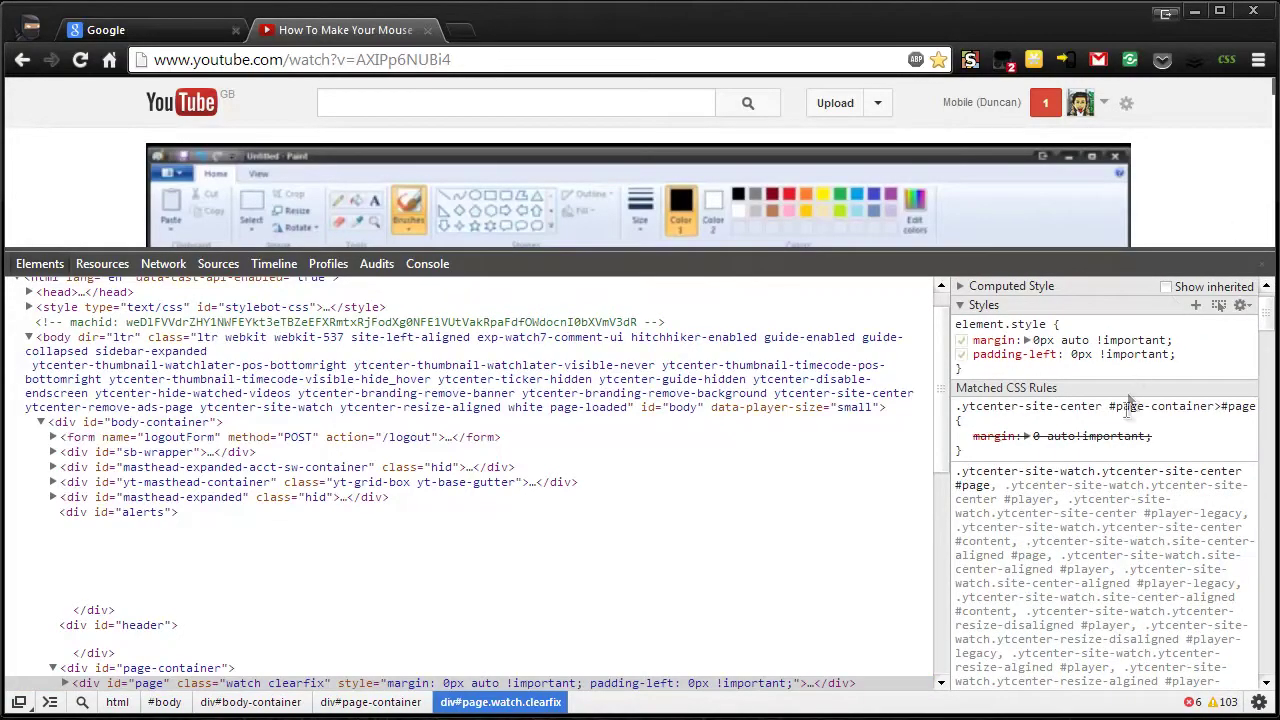
left_click_drag(1264, 330, 1270, 385)
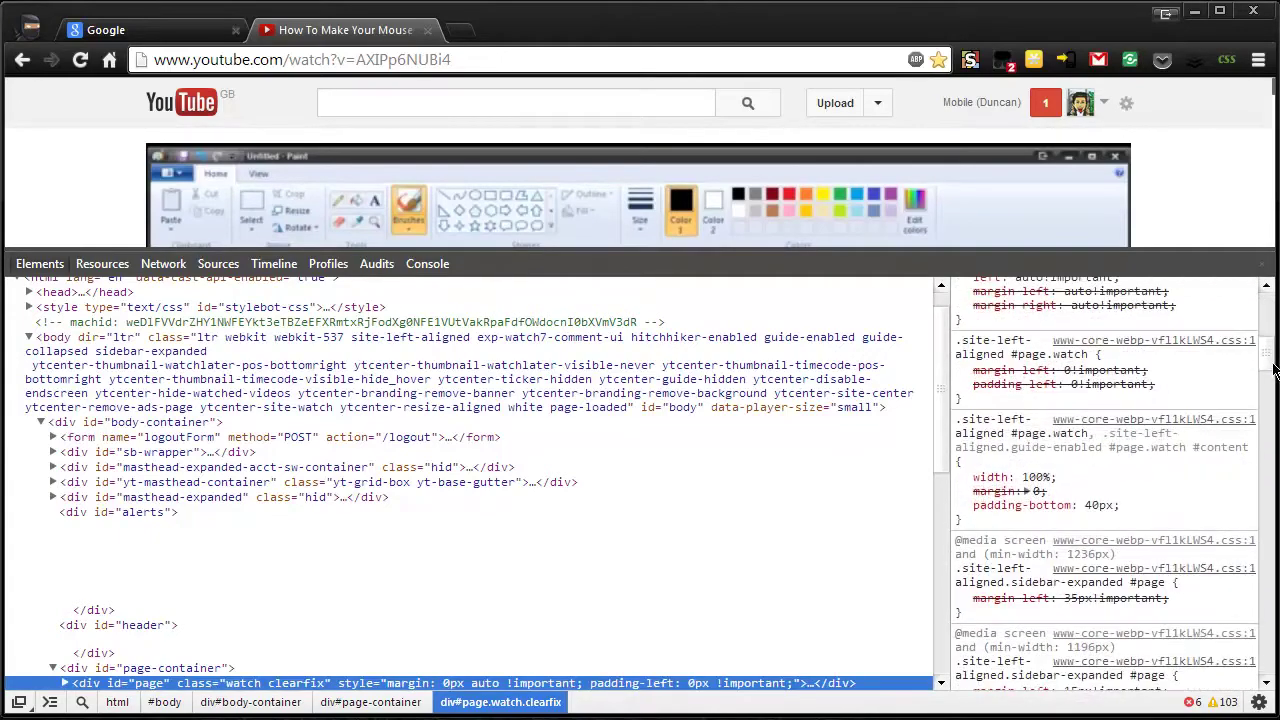
- Try a width of 0% for the #page.watch container and restore it to 100%
left_click(1036, 477)
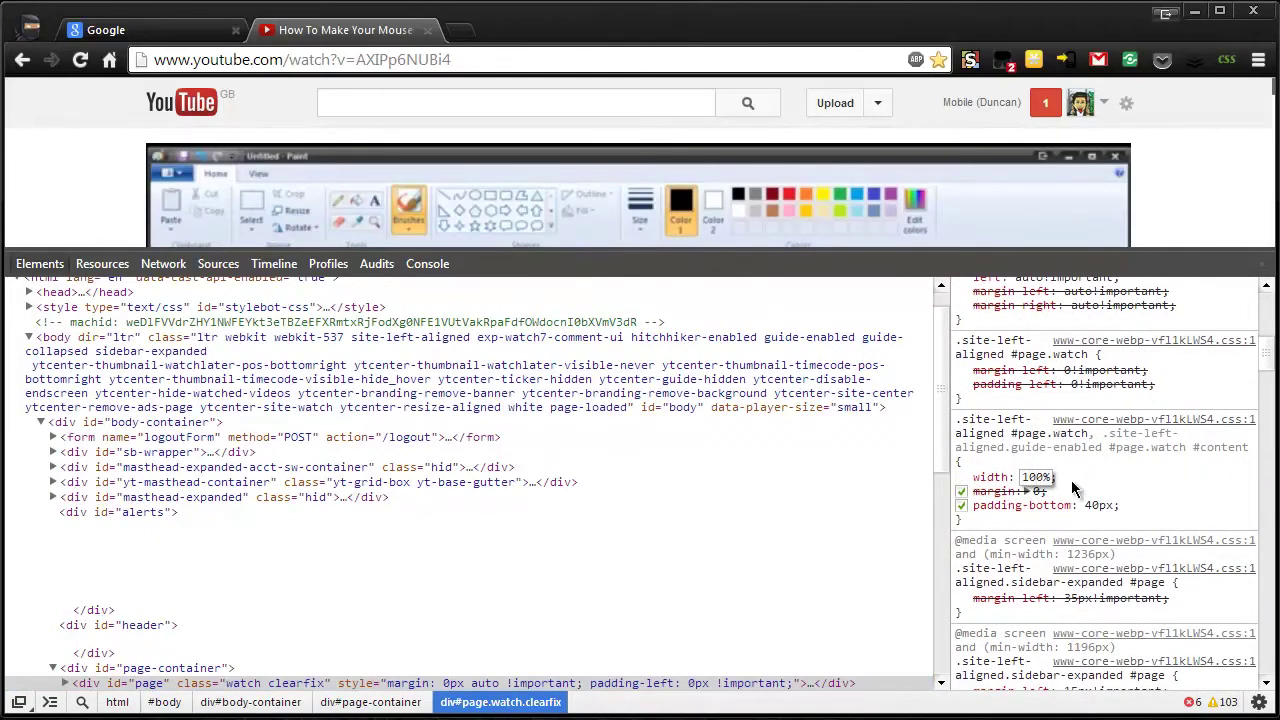
key("BackSpace")
type("0")
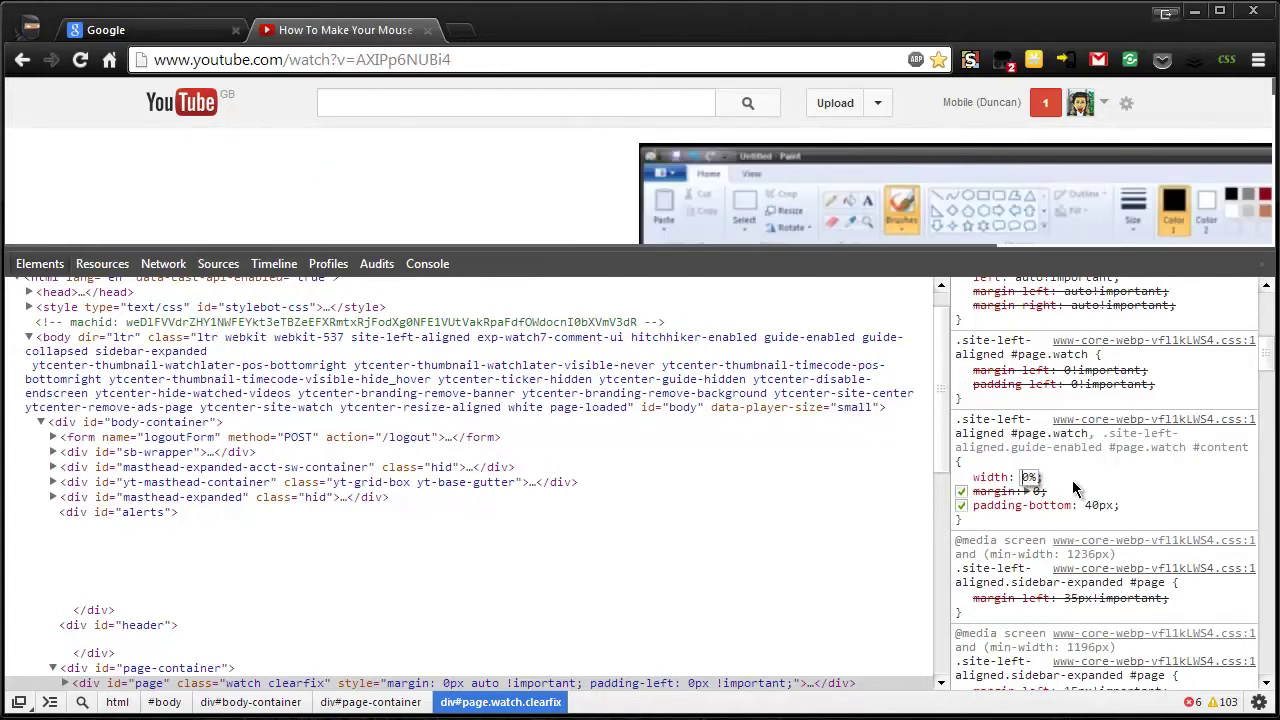
type("10")
key("Return")
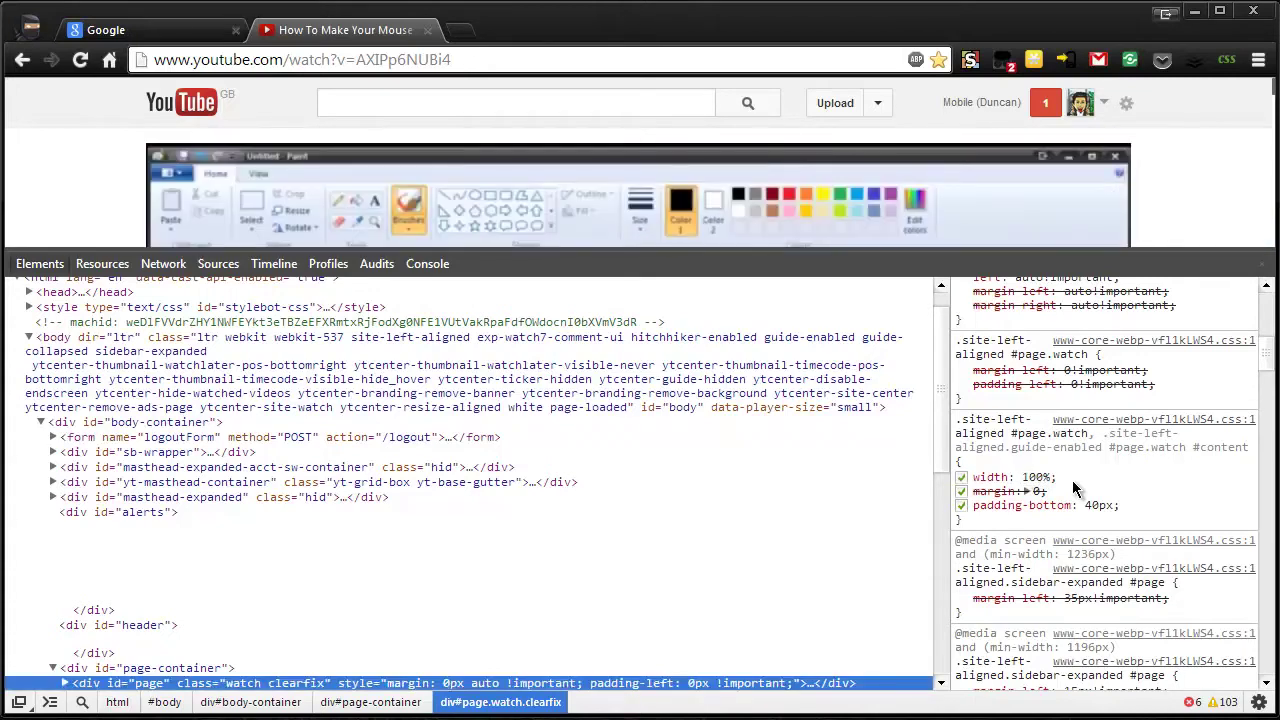
- Set the #page.watch container's width to 40% and close the developer tools
left_click(1036, 477)
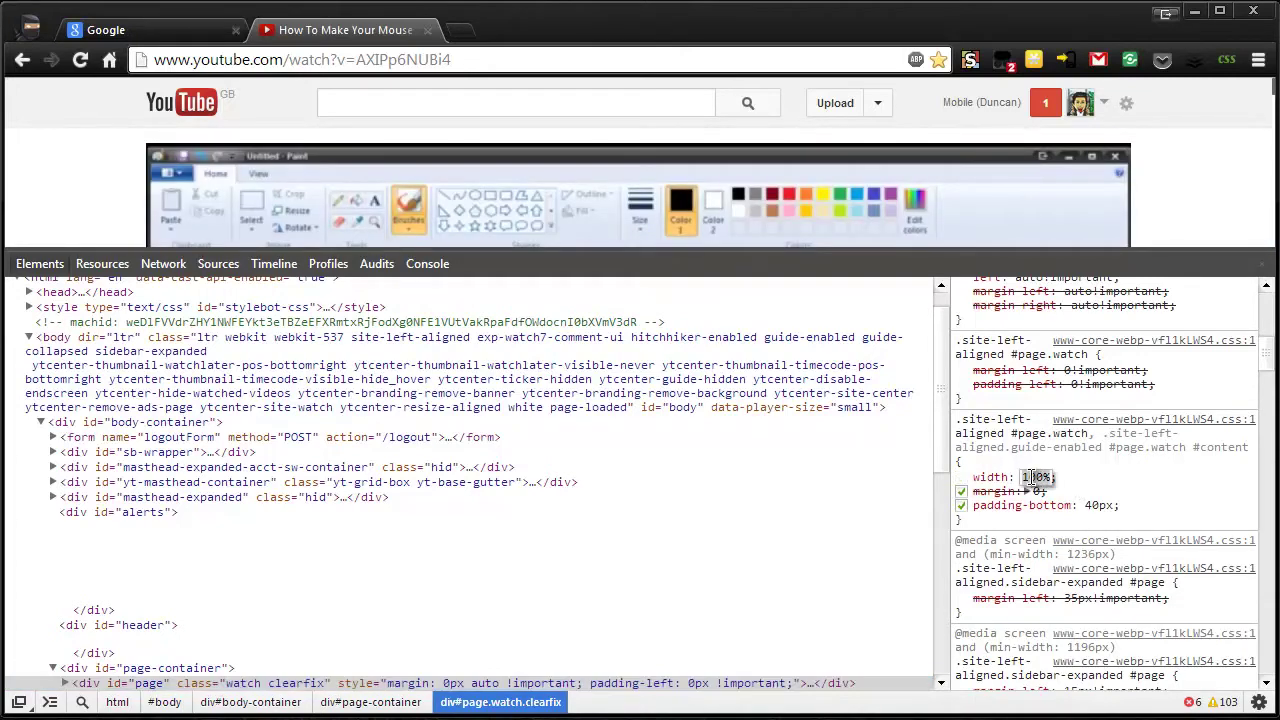
type("80")
key("Return")
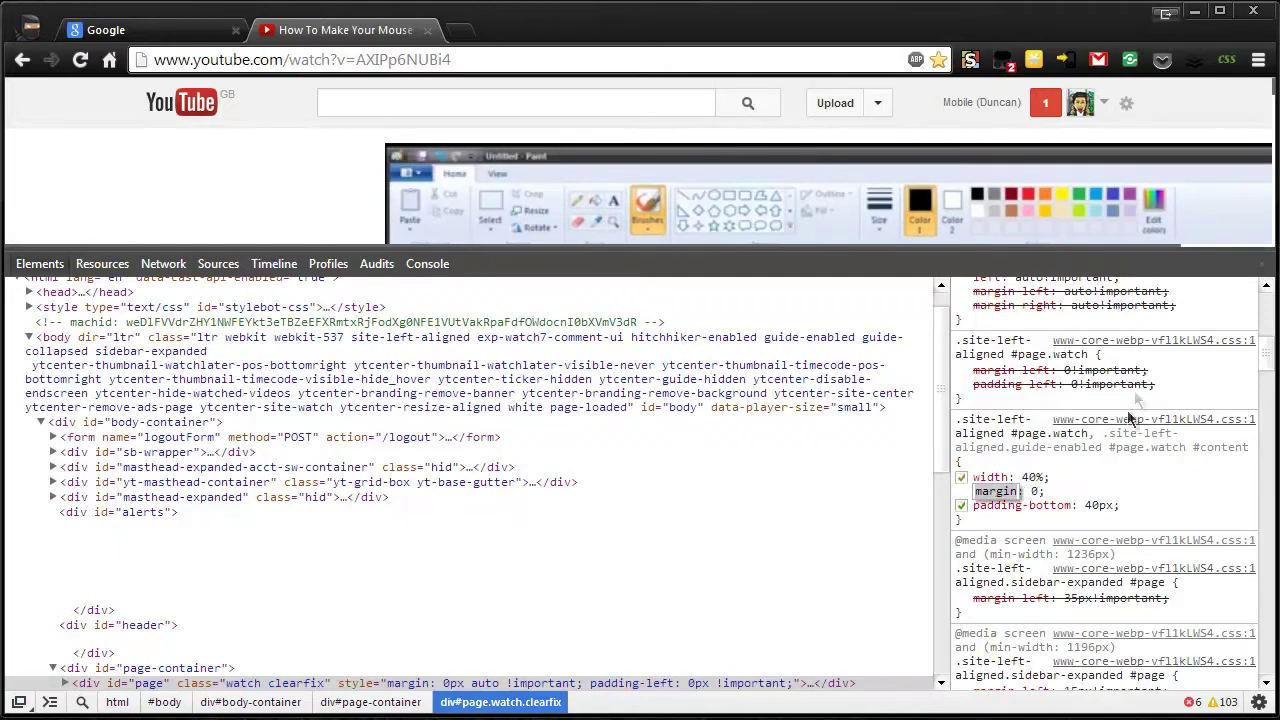
left_click(1264, 263)
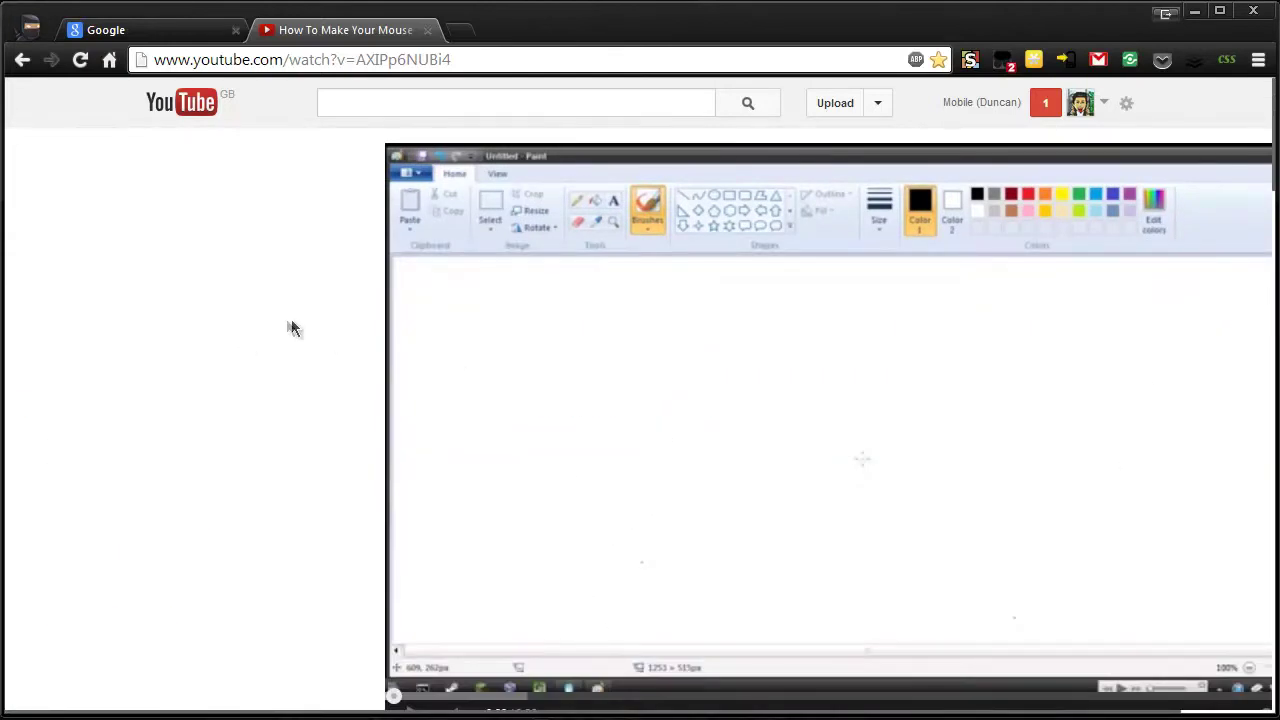
- Reload the YouTube video page to discard the temporary width change
left_click(491, 52)
key("Return")
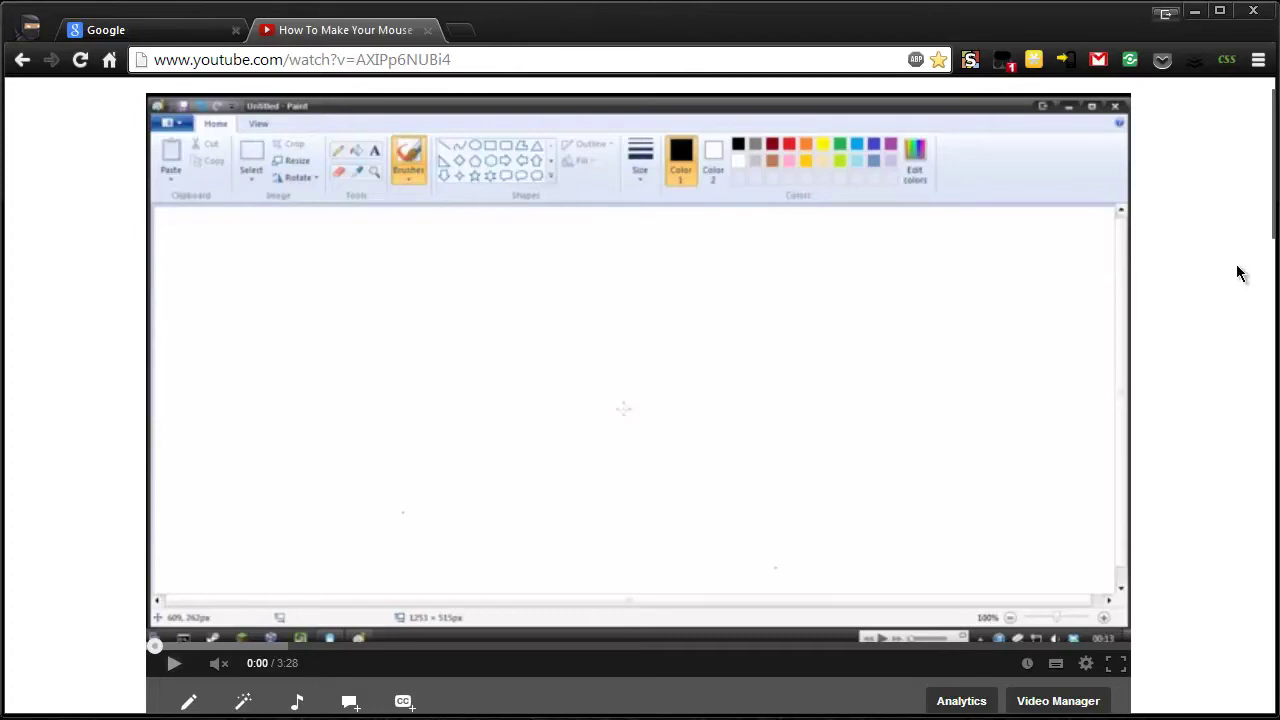
left_click_drag(1274, 172, 1274, 157)
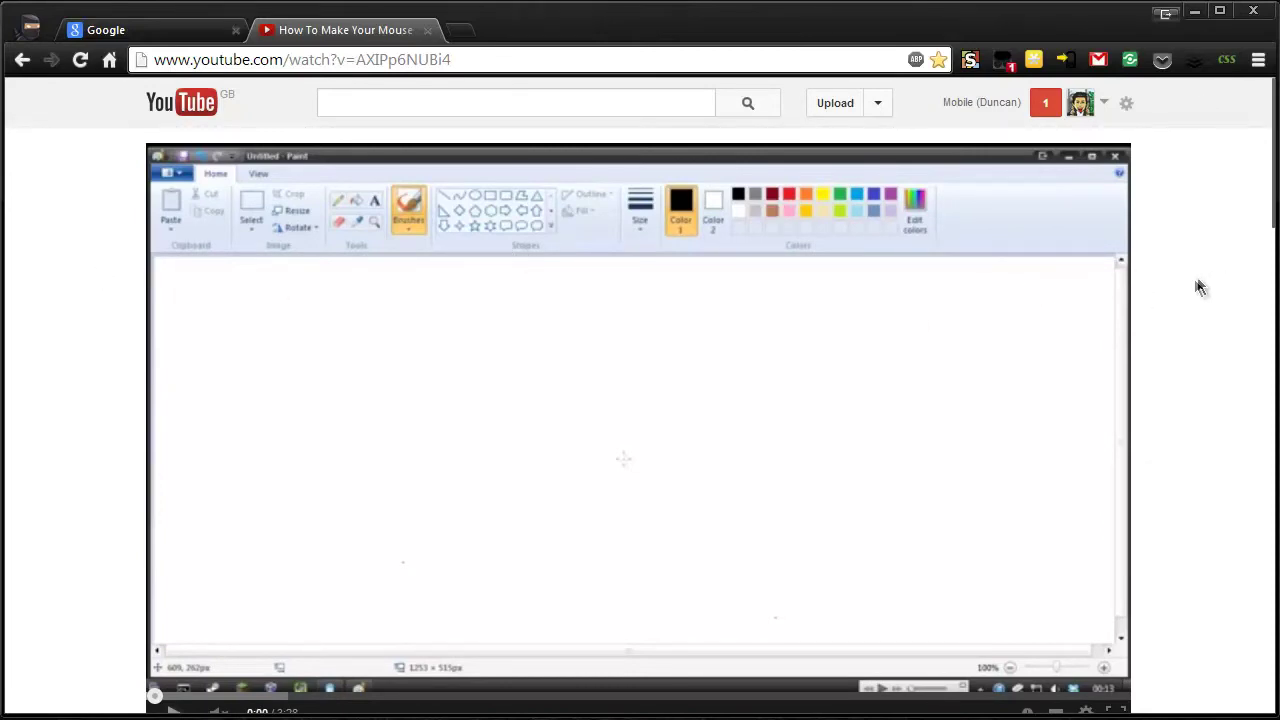
- Open Stylebot on the video page and select the publication date line above the description for styling
scroll(1200, 285, "down", 6)
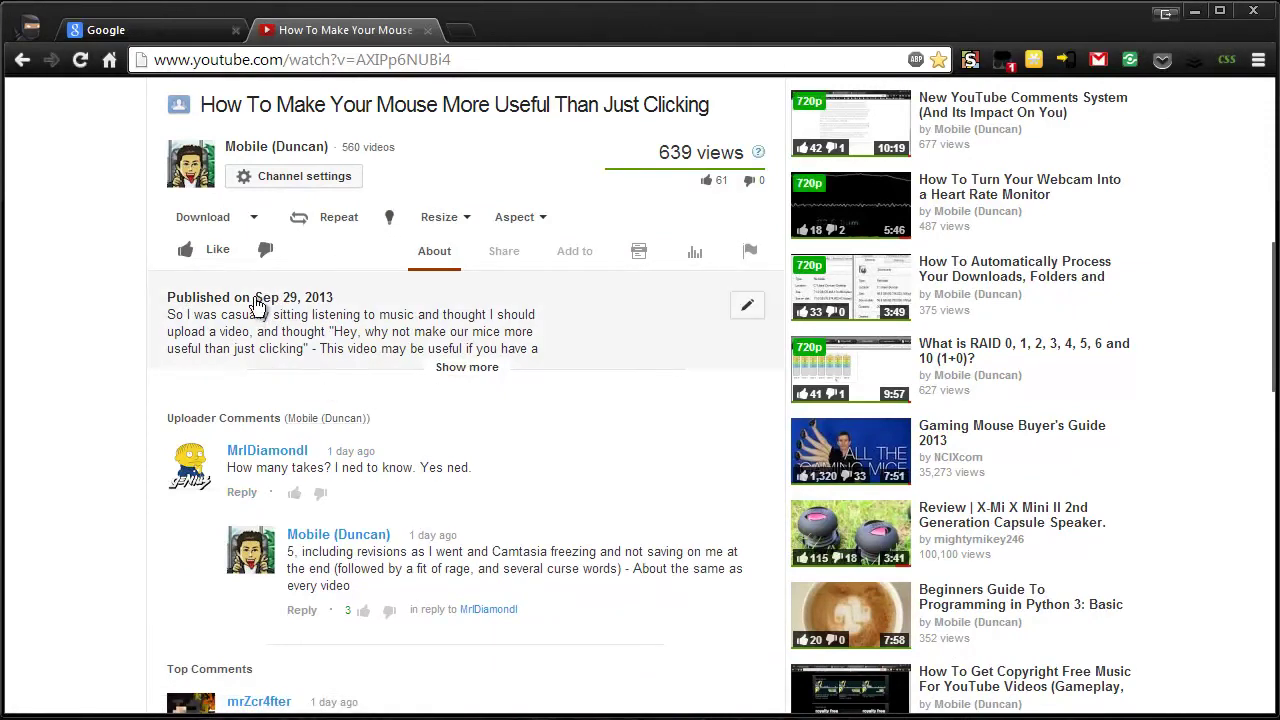
key("alt+m")
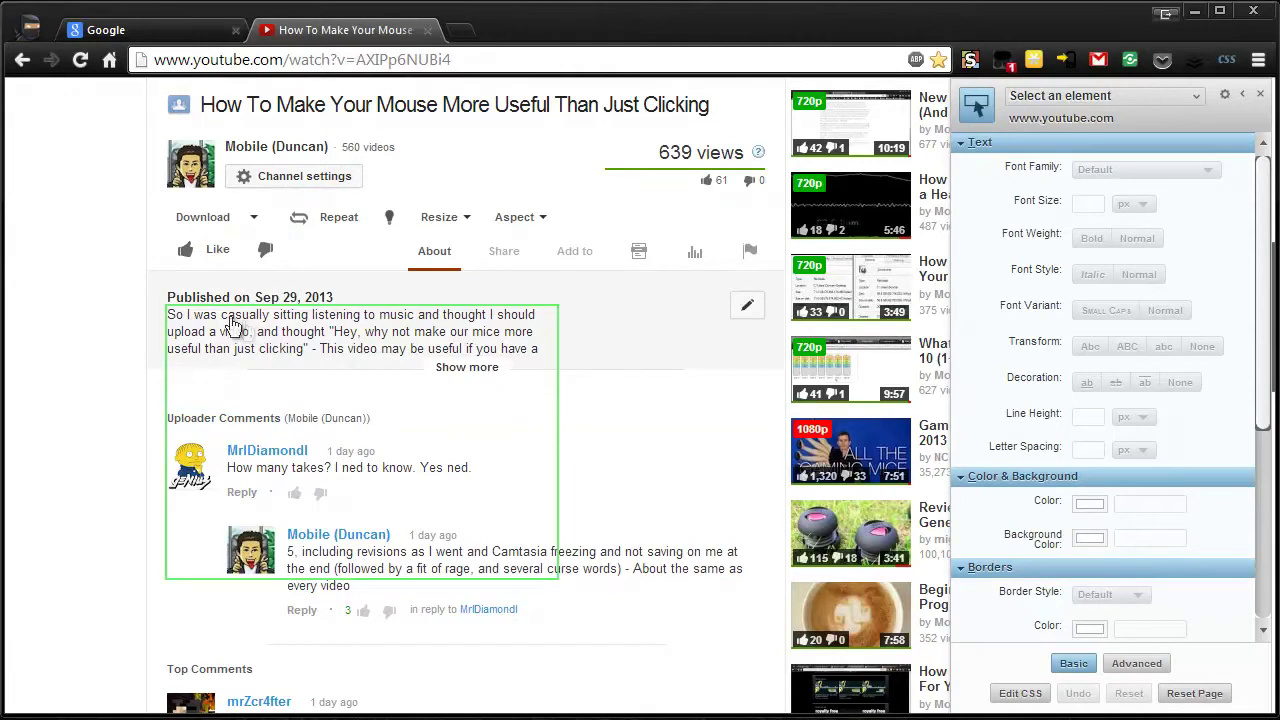
left_click(195, 297)
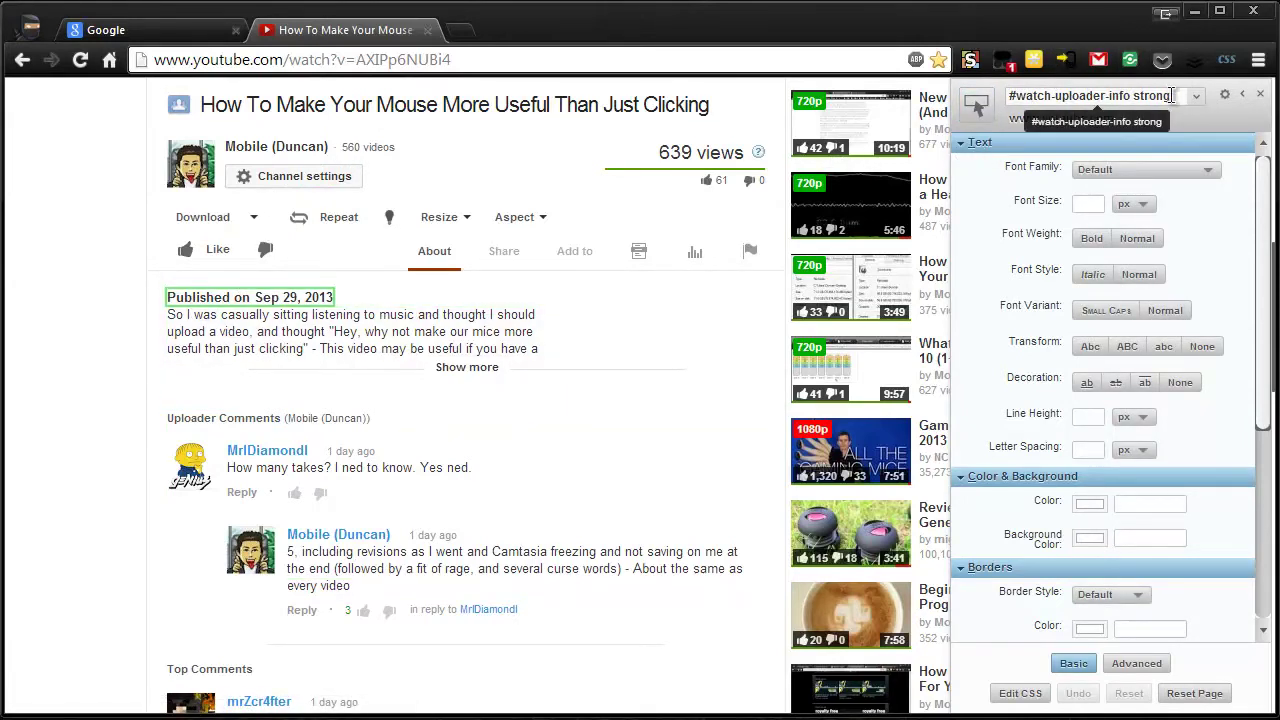
left_click(977, 108)
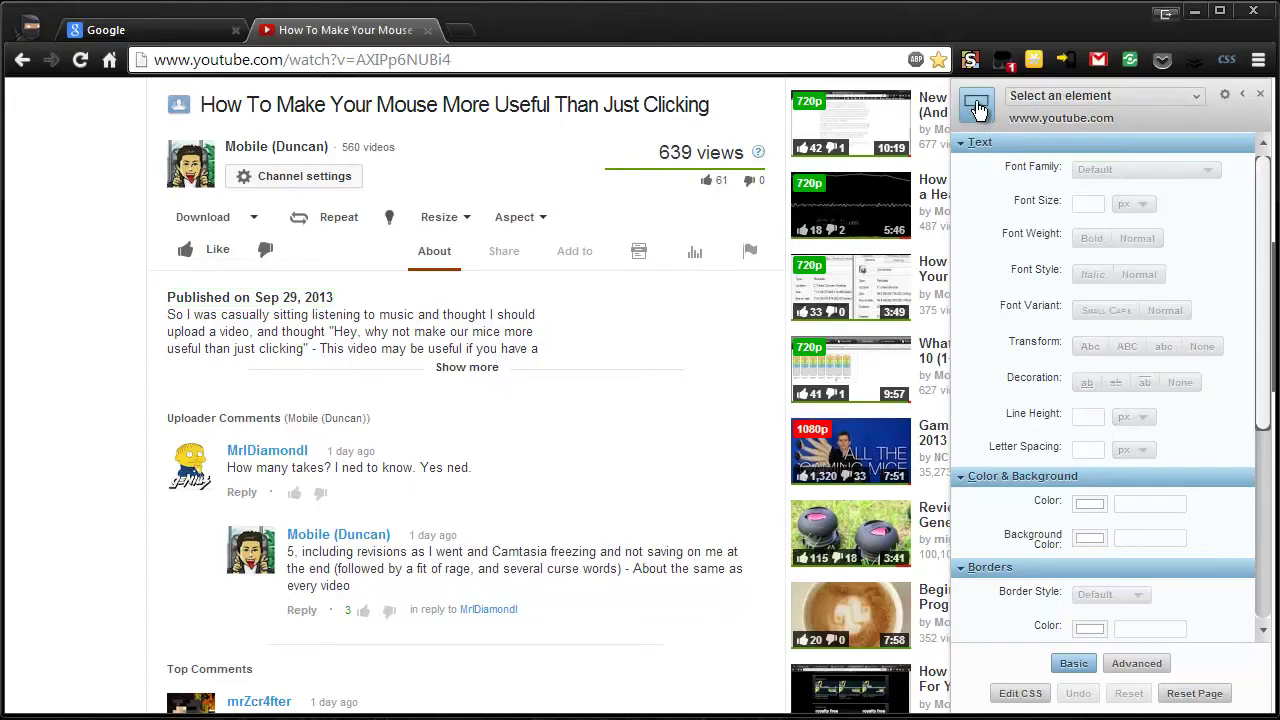
left_click(190, 300)
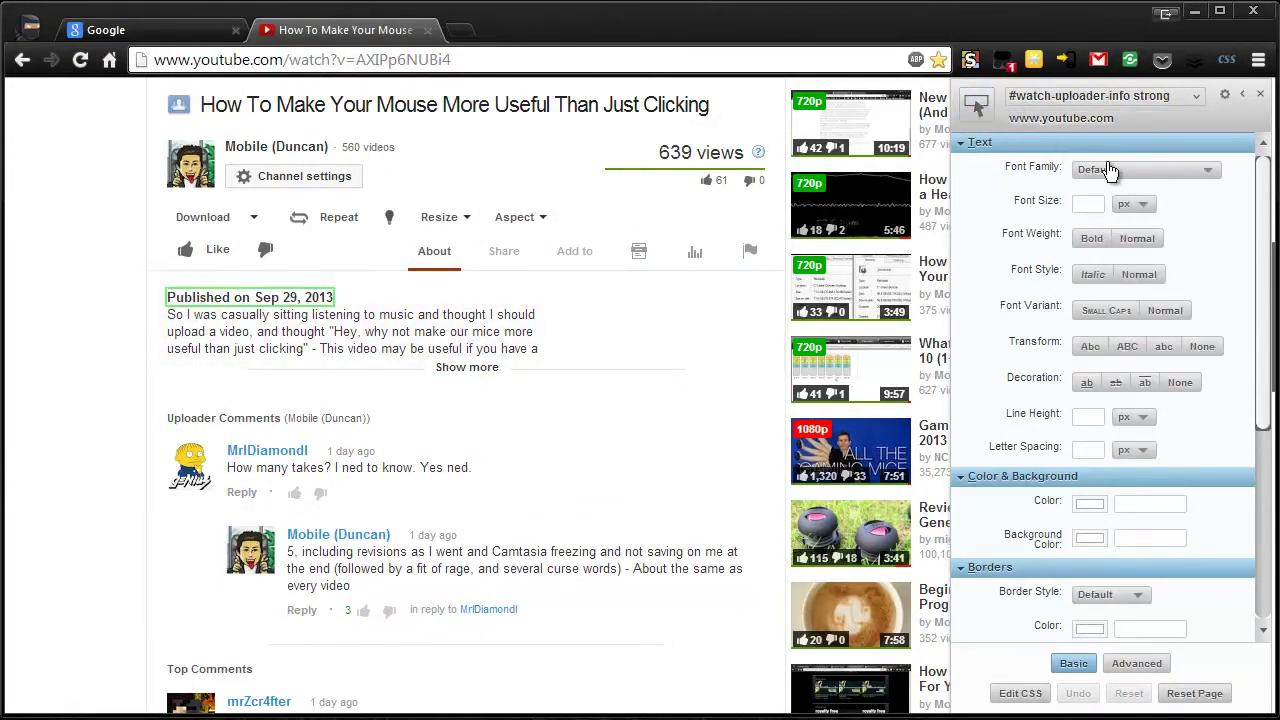
- Style the publication date in Roboto, bold, 30 px, with the small-caps font variant
left_click(1100, 171)
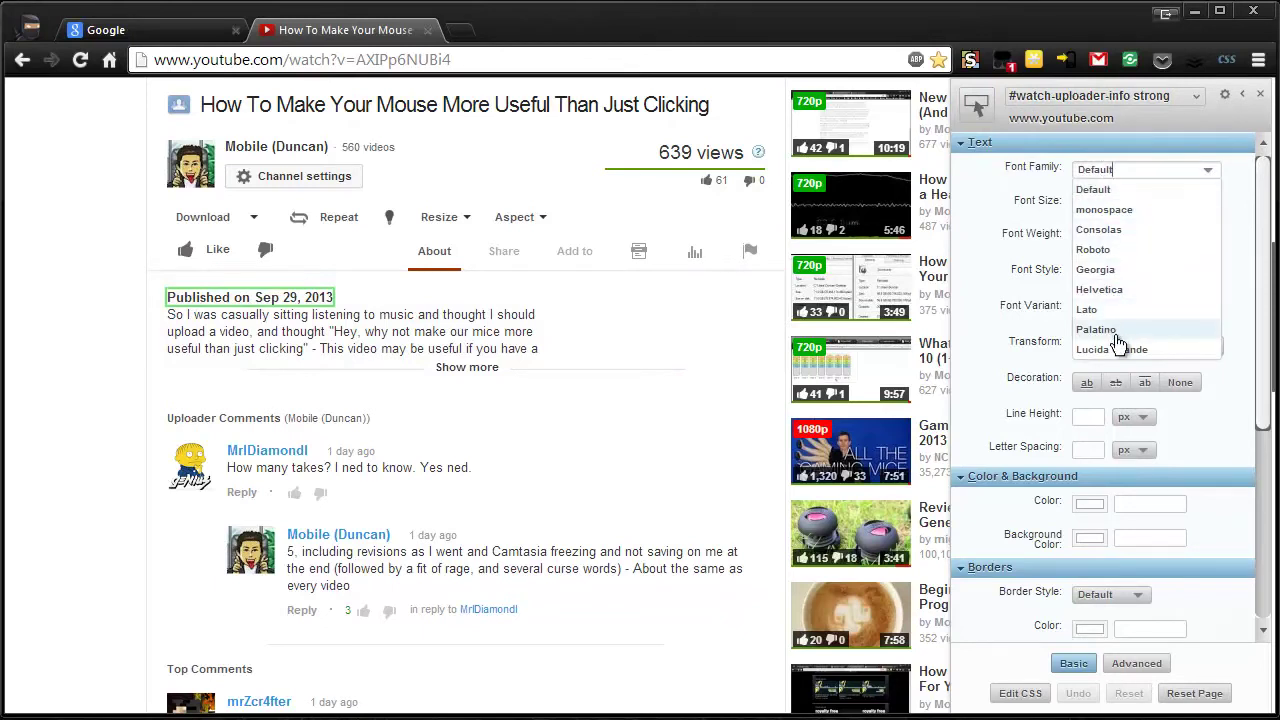
left_click(1134, 255)
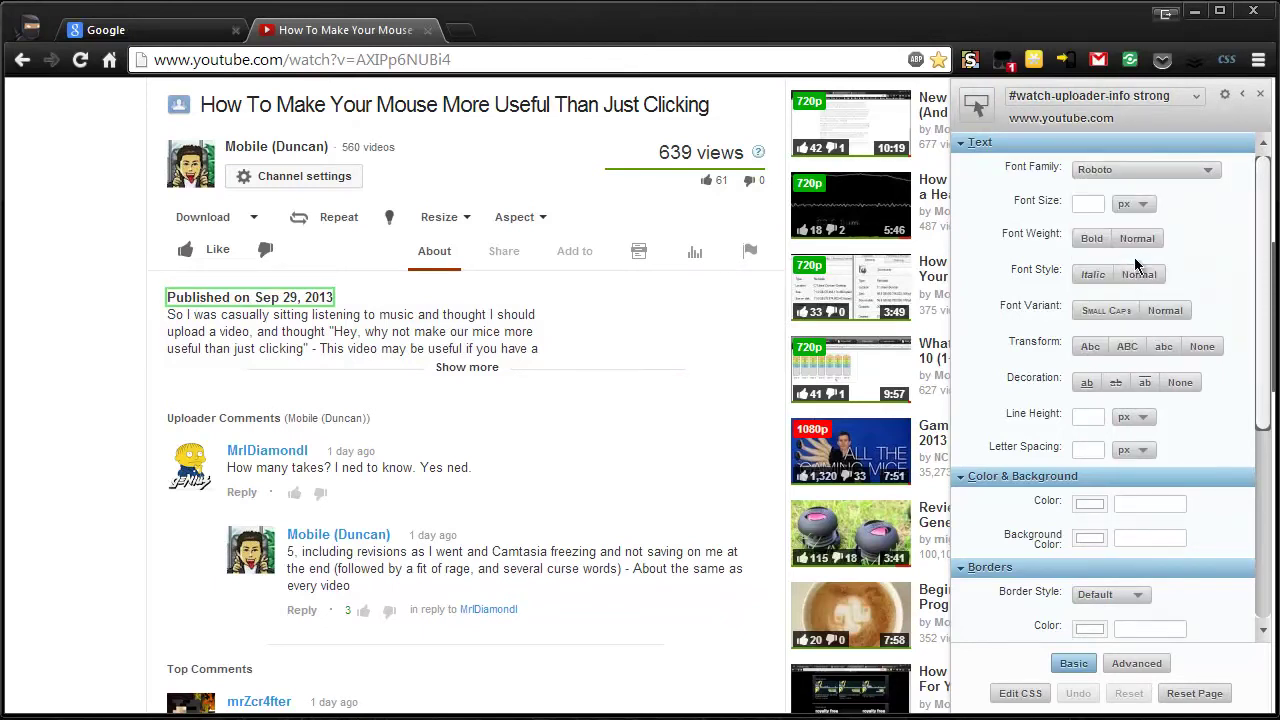
left_click(1091, 239)
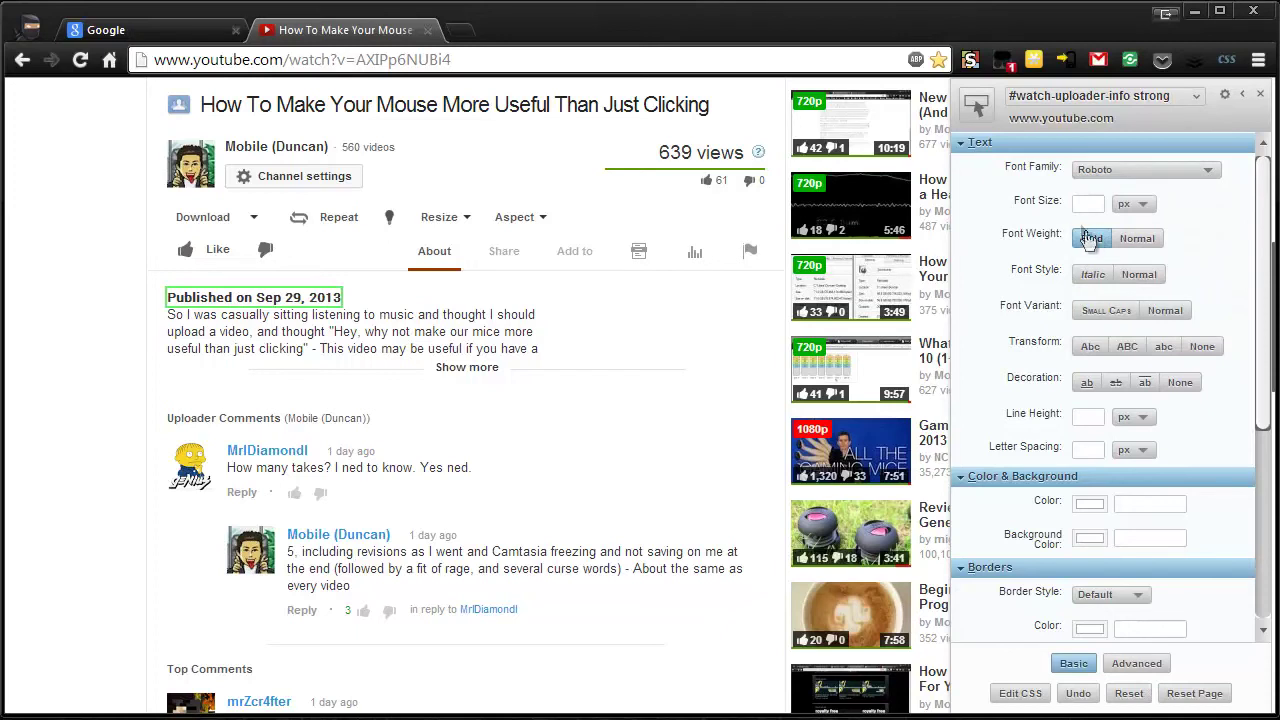
left_click(1089, 204)
type("30")
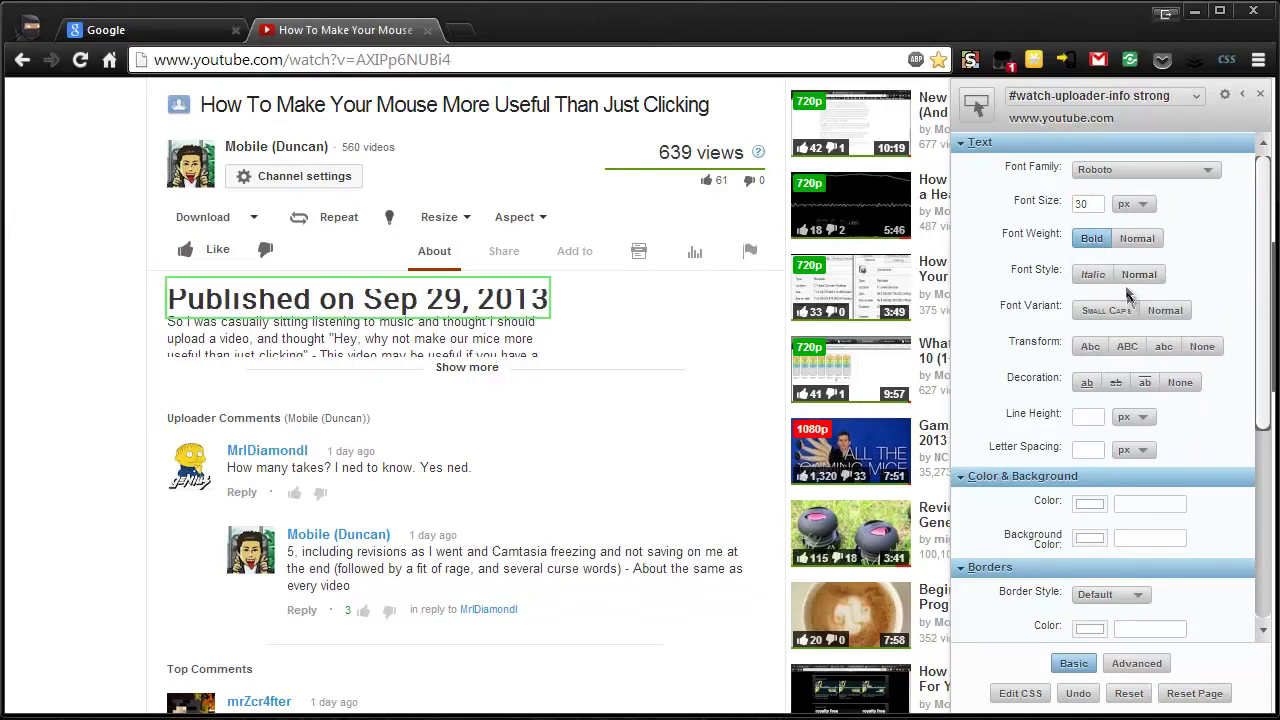
left_click(1100, 312)
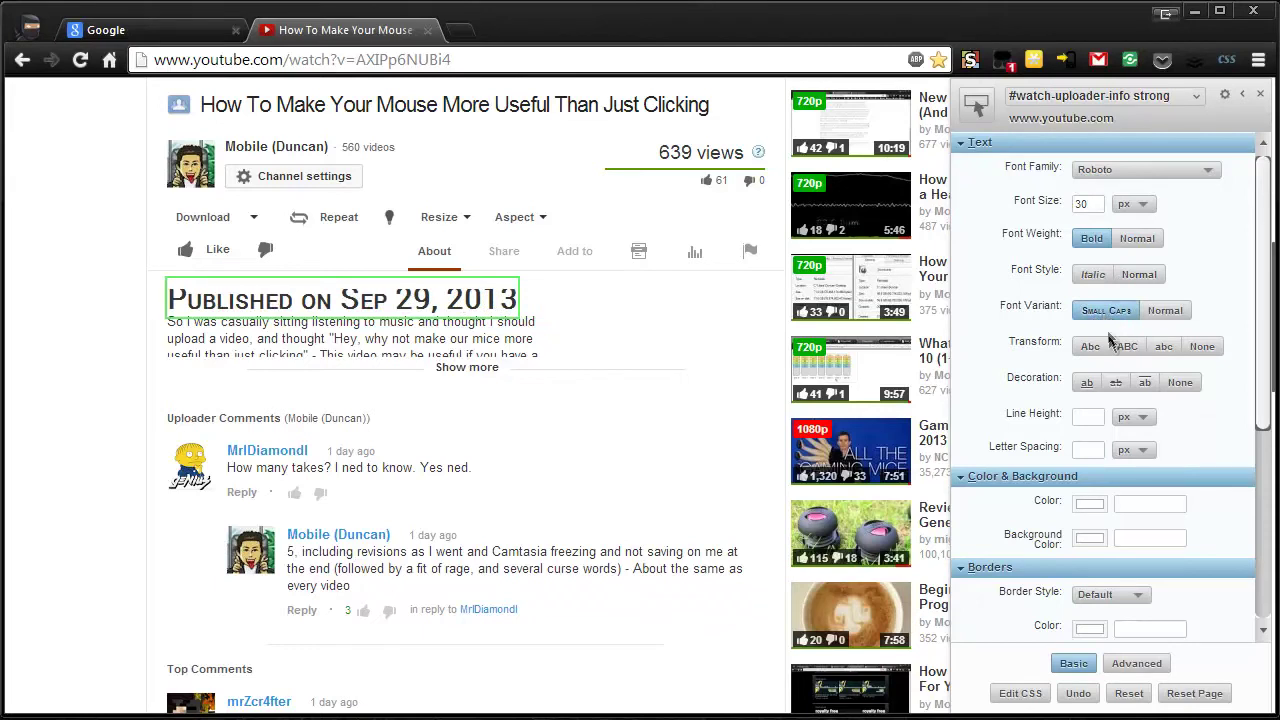
- Set the publication date's text colour to magenta #ff03ff and its background colour to #fcfcfc
left_click(1089, 503)
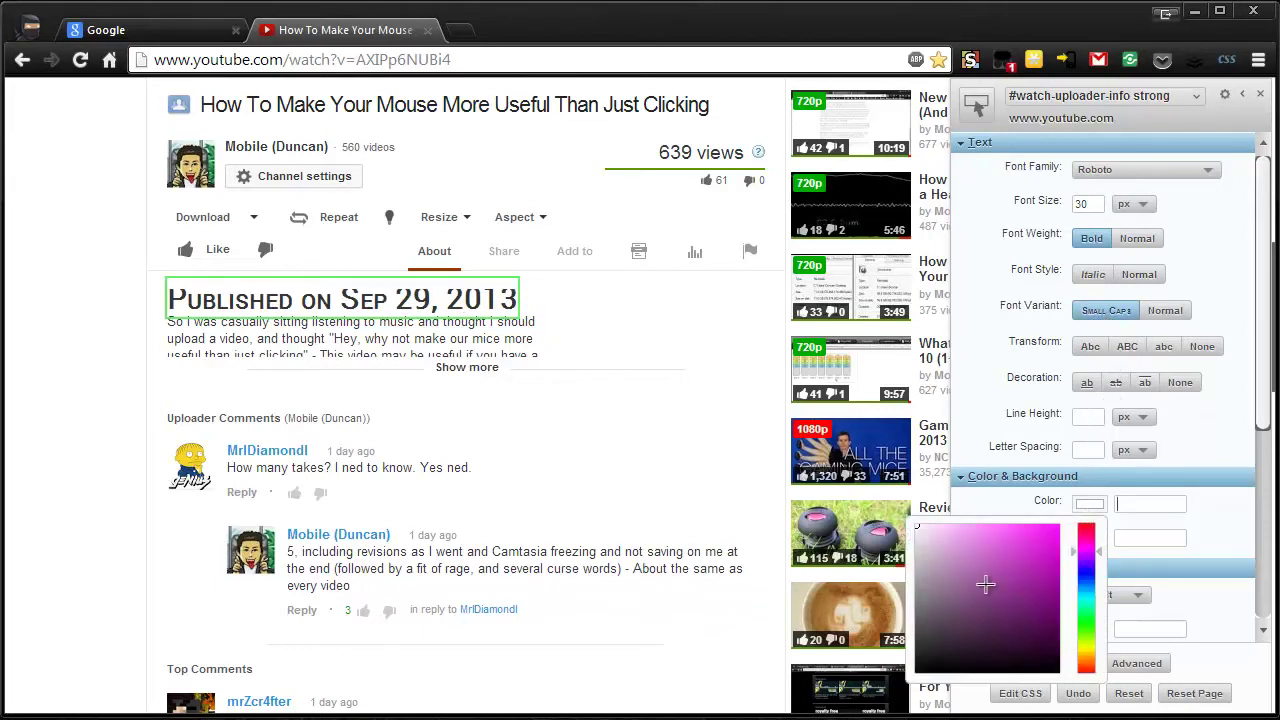
left_click_drag(986, 586, 1060, 525)
left_click(1093, 450)
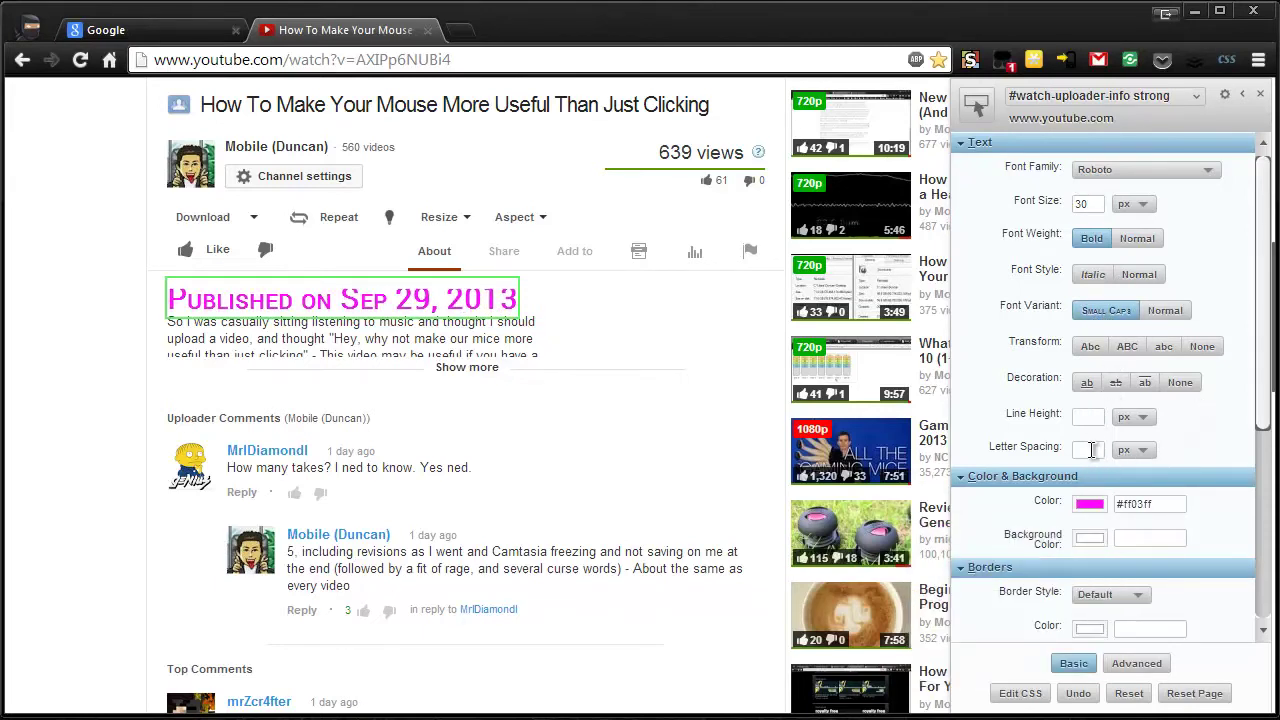
left_click(1093, 543)
left_click_drag(1058, 528, 918, 368)
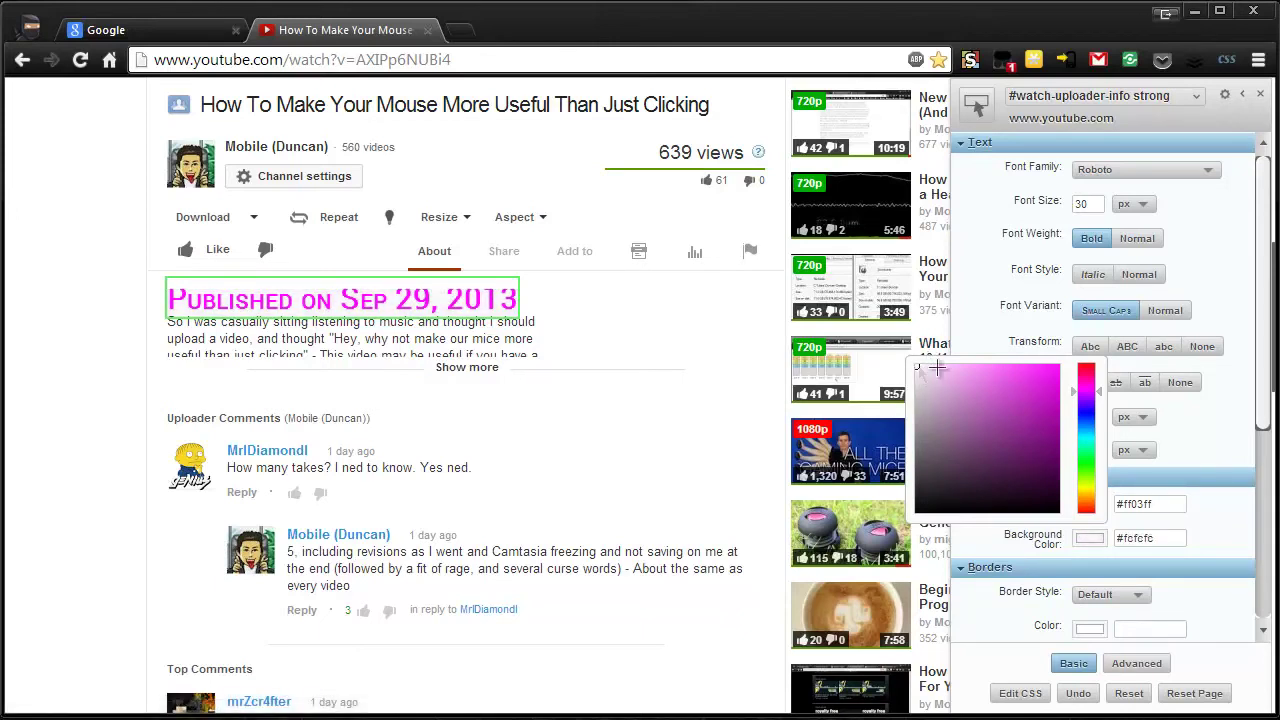
left_click(1232, 440)
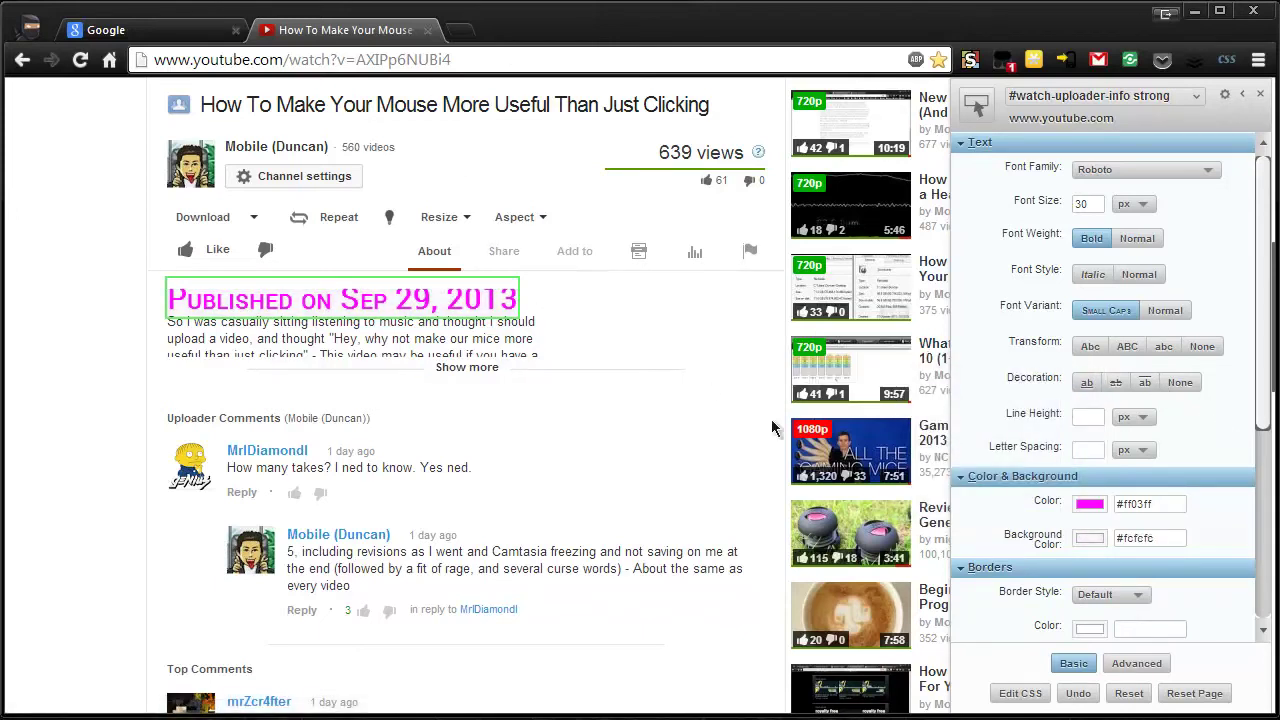
- Examine the border and layout options for the publication date and view its generated CSS code
left_click_drag(1263, 388, 1264, 550)
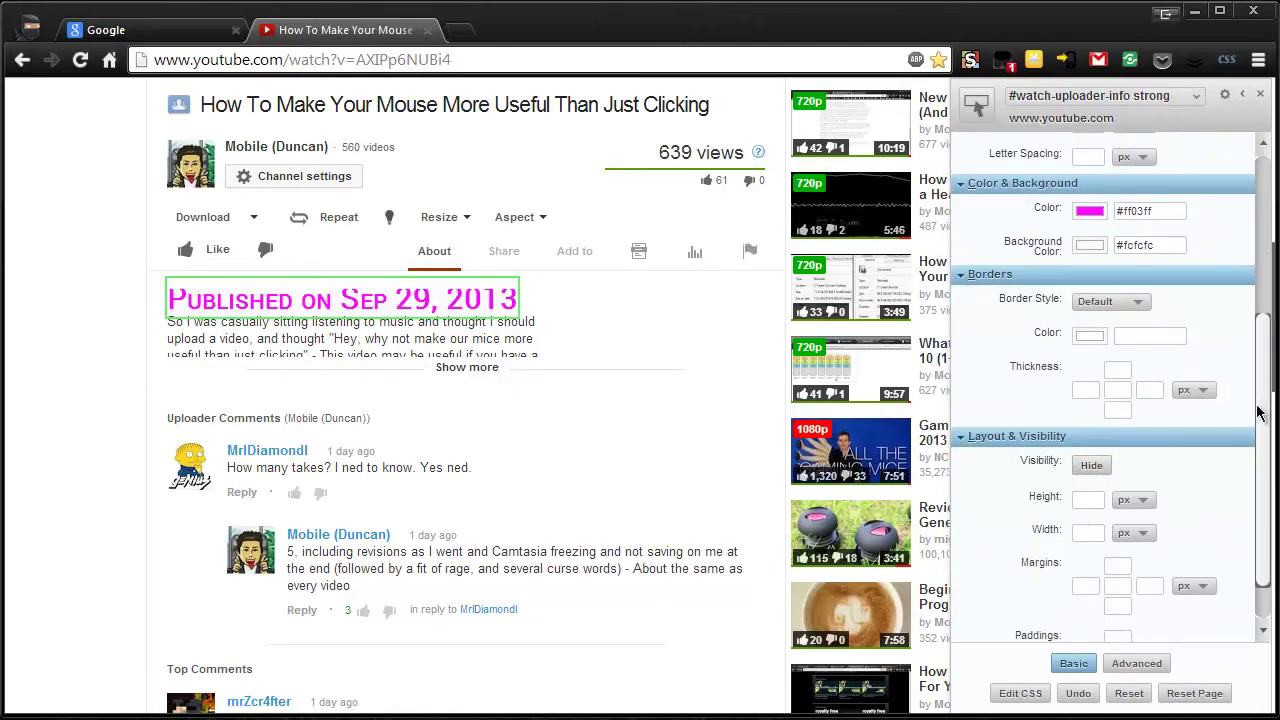
left_click_drag(1263, 390, 1263, 423)
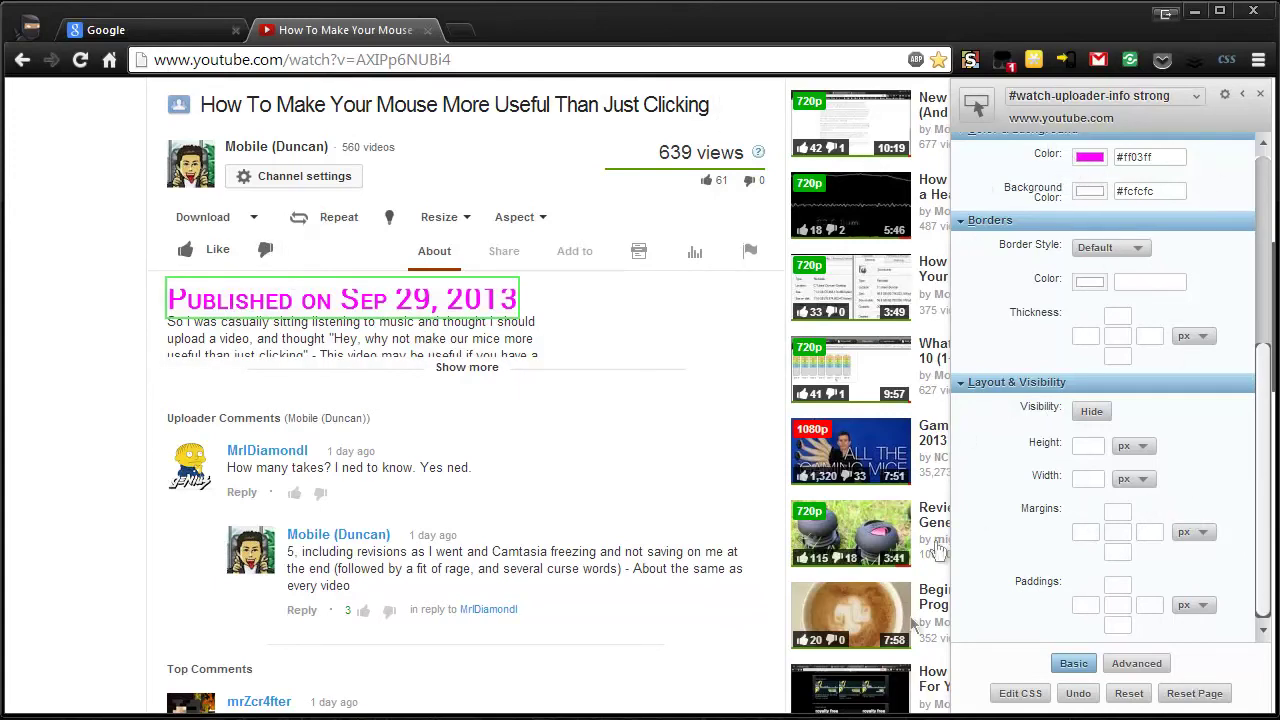
left_click(1123, 661)
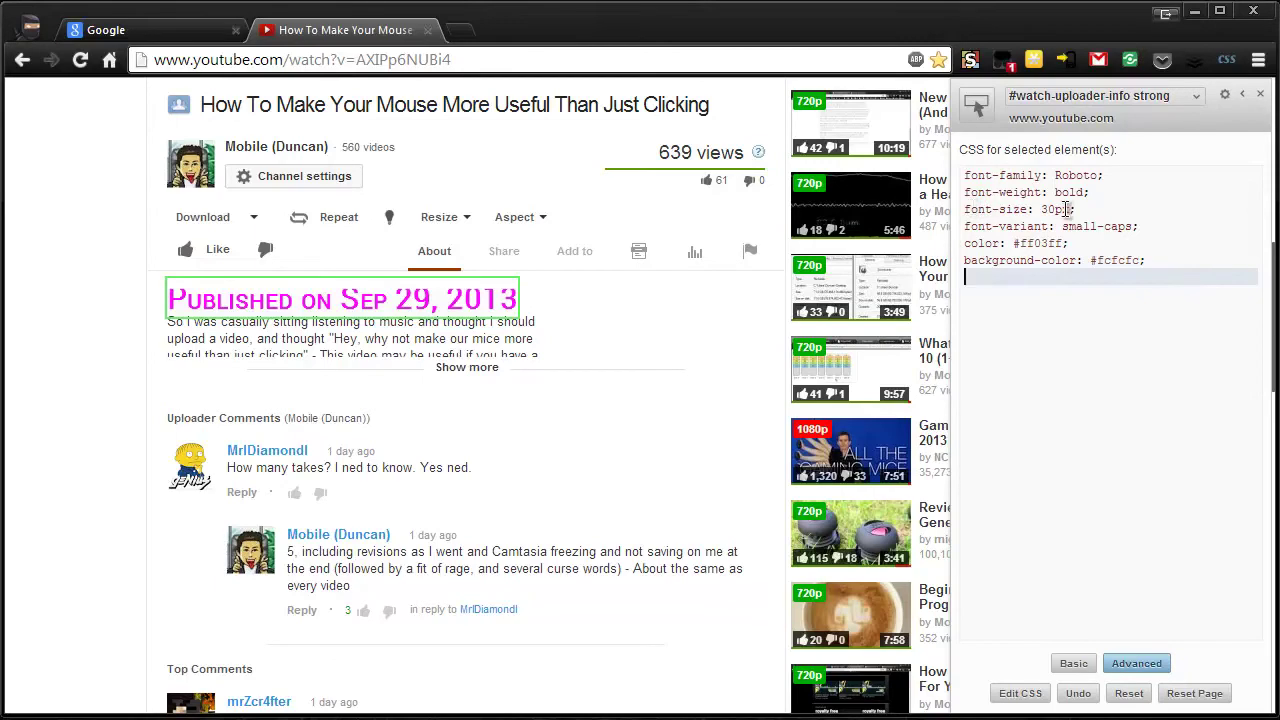
- Close the style editor and reload the video page to check the publication date's styling
left_click(1262, 94)
key("Return")
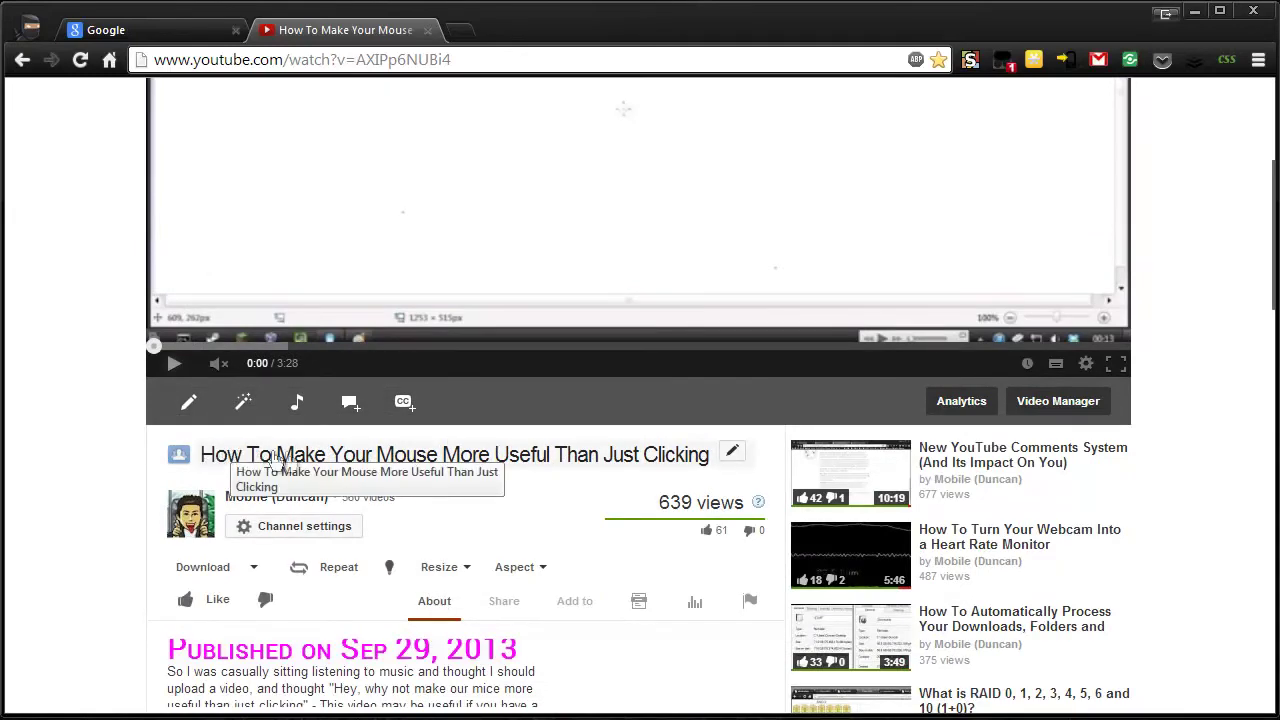
scroll(223, 607, "down", 2)
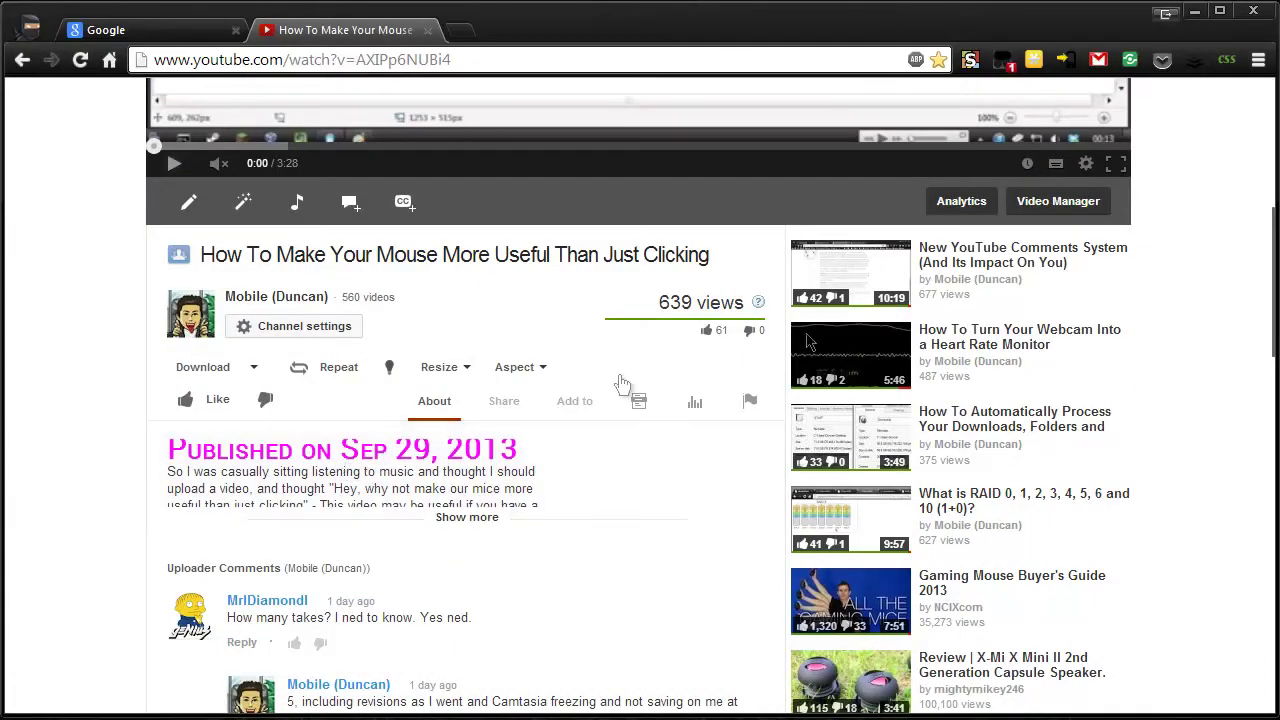
- Browse the YouTube styles available to install from Stylebot Social and close the list without choosing one
left_click(1226, 62)
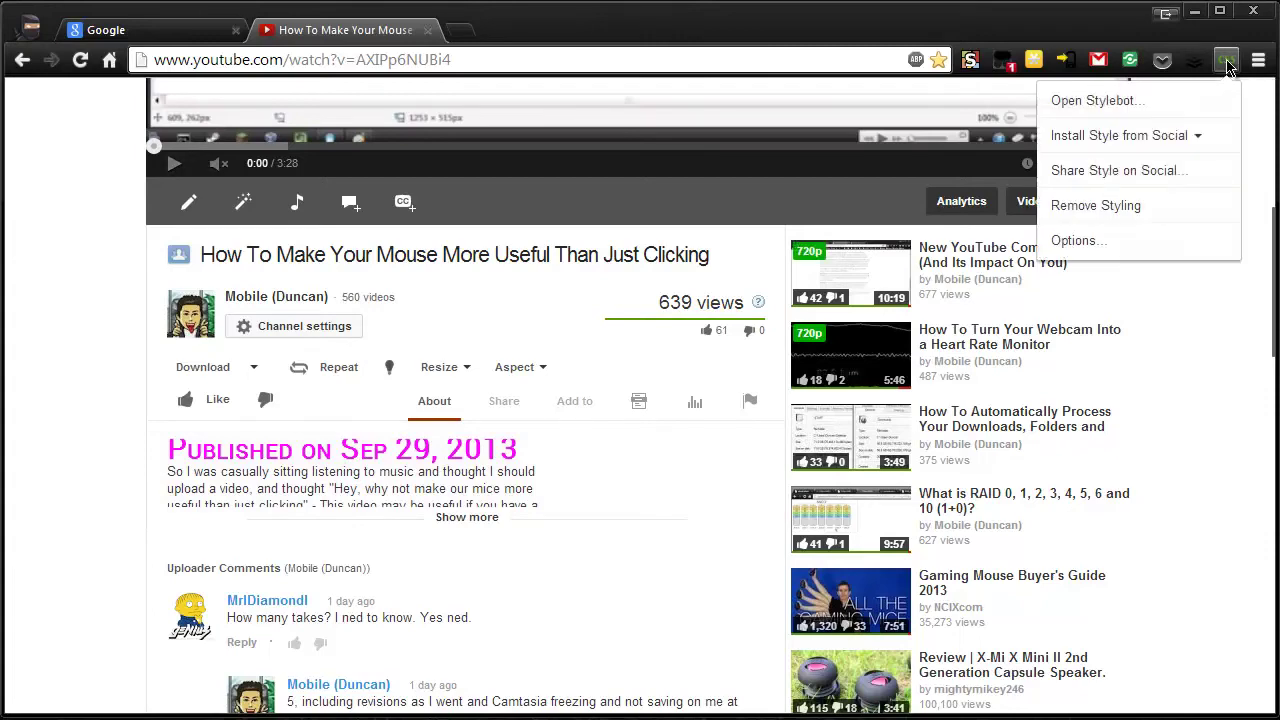
left_click(1143, 145)
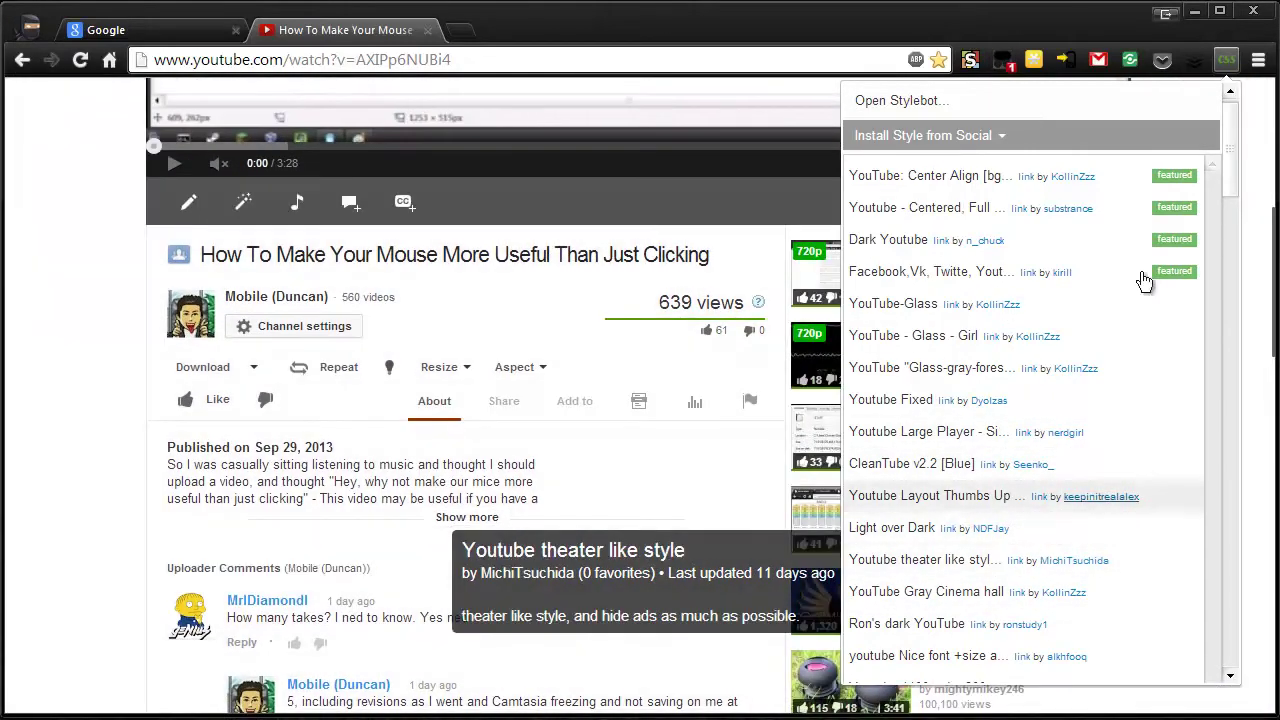
left_click(1226, 60)
- Remove Stylebot's custom styling from the YouTube page and close its menu
left_click(1226, 60)
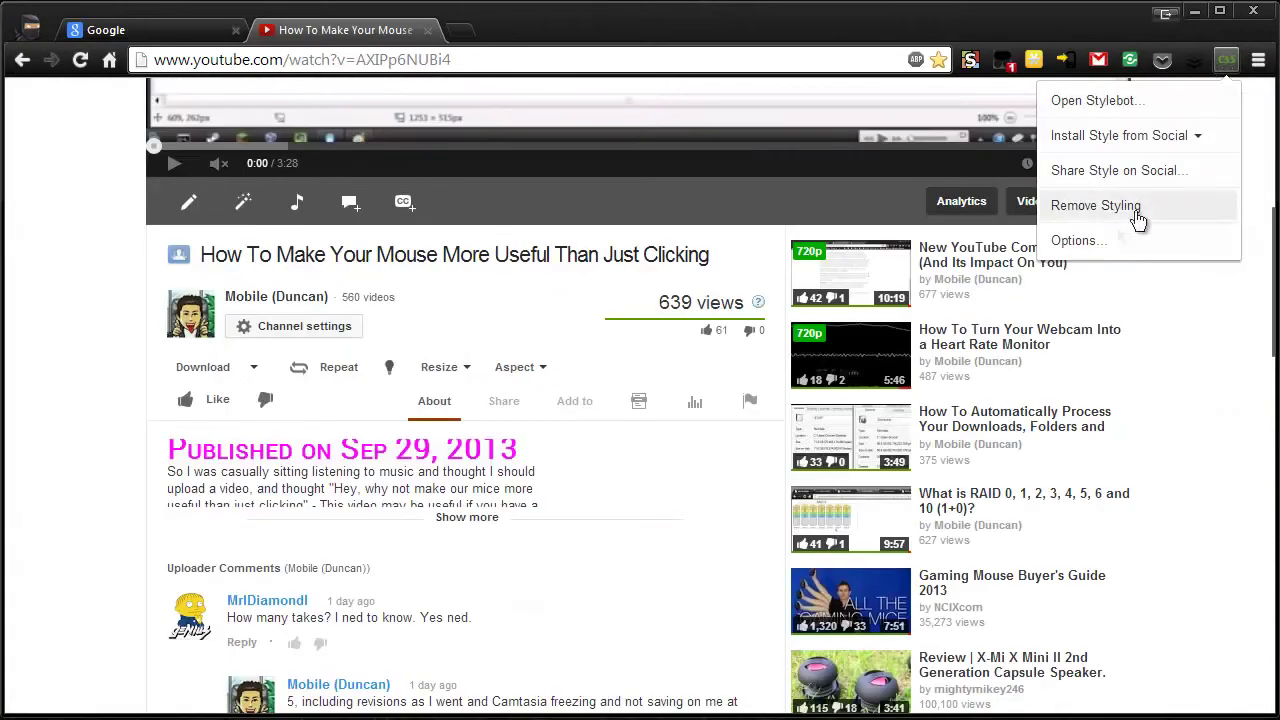
left_click(1105, 210)
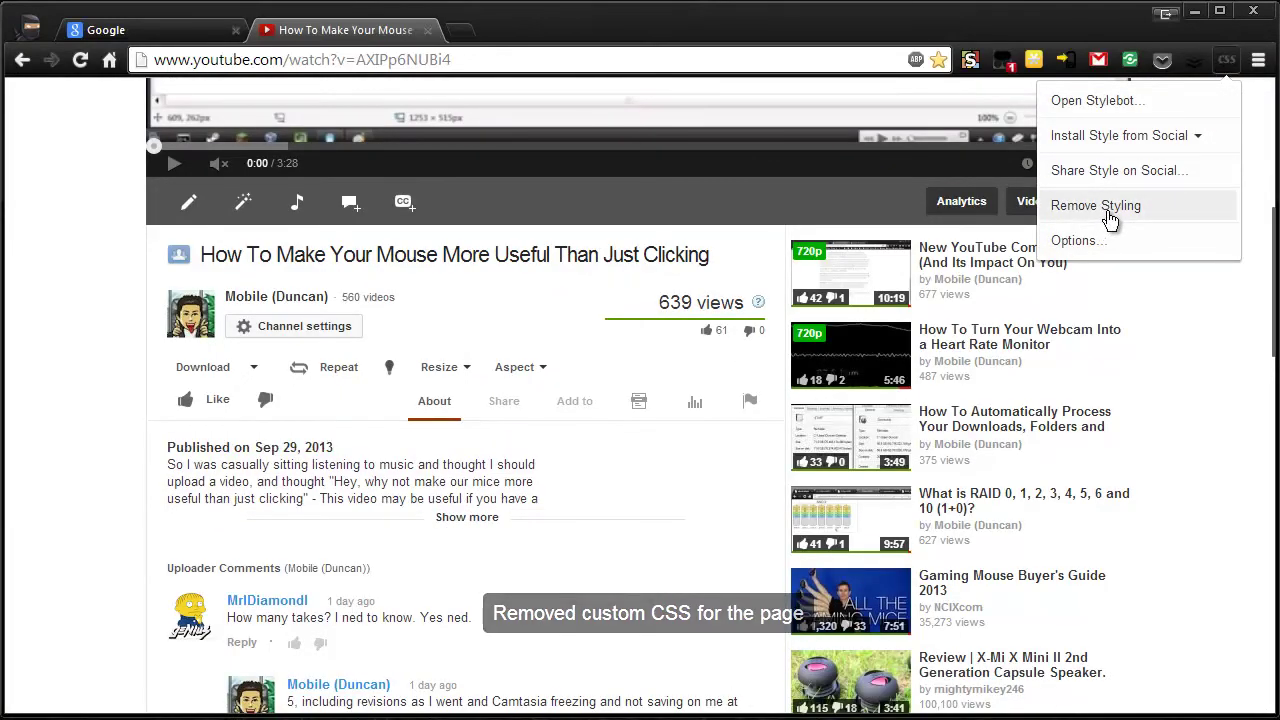
left_click(1213, 340)
- Reload the video page, pause the video and check the publication date's appearance
scroll(300, 420, "up", 5)
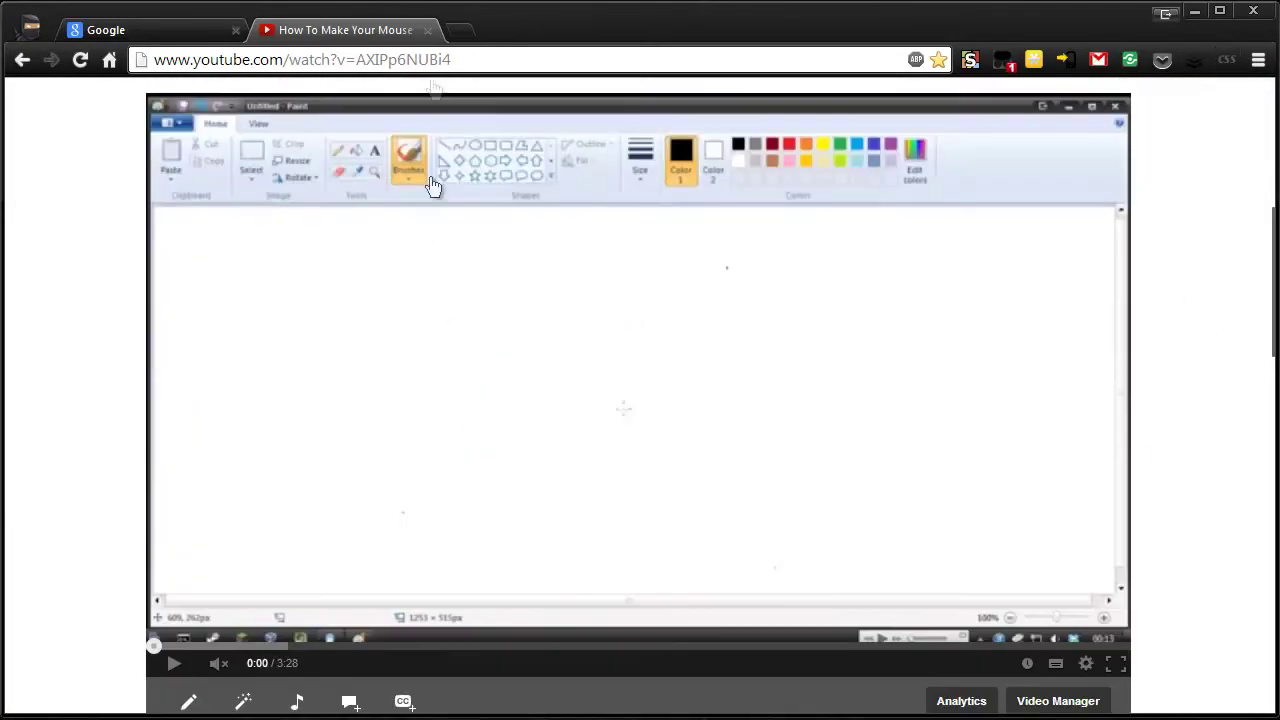
left_click(471, 55)
key("Return")
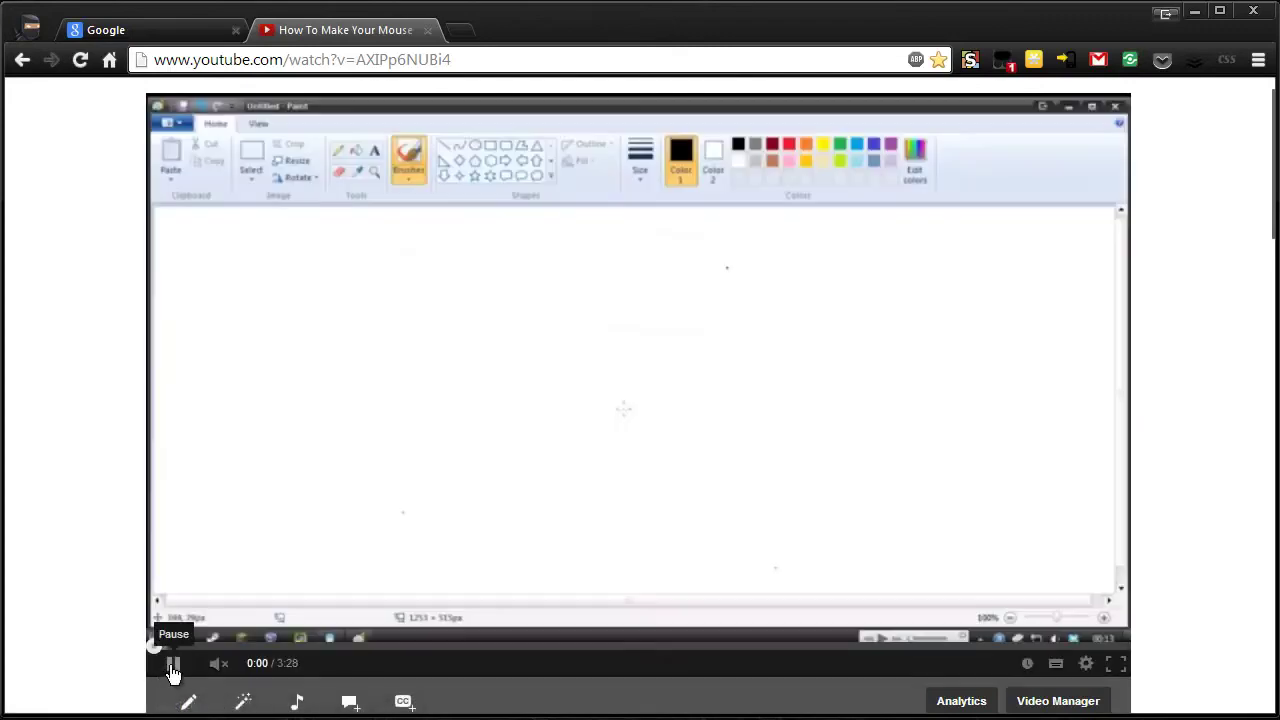
left_click(173, 665)
scroll(1260, 385, "down", 5)
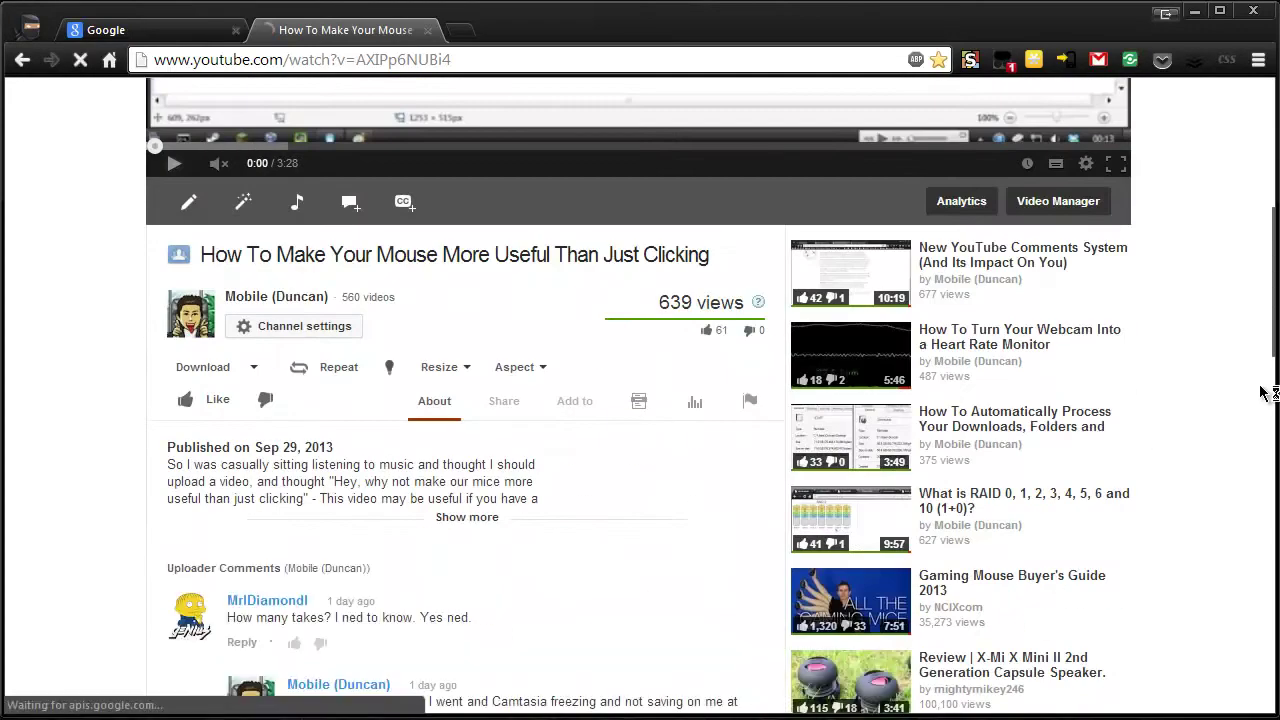
scroll(1262, 393, "up", 5)
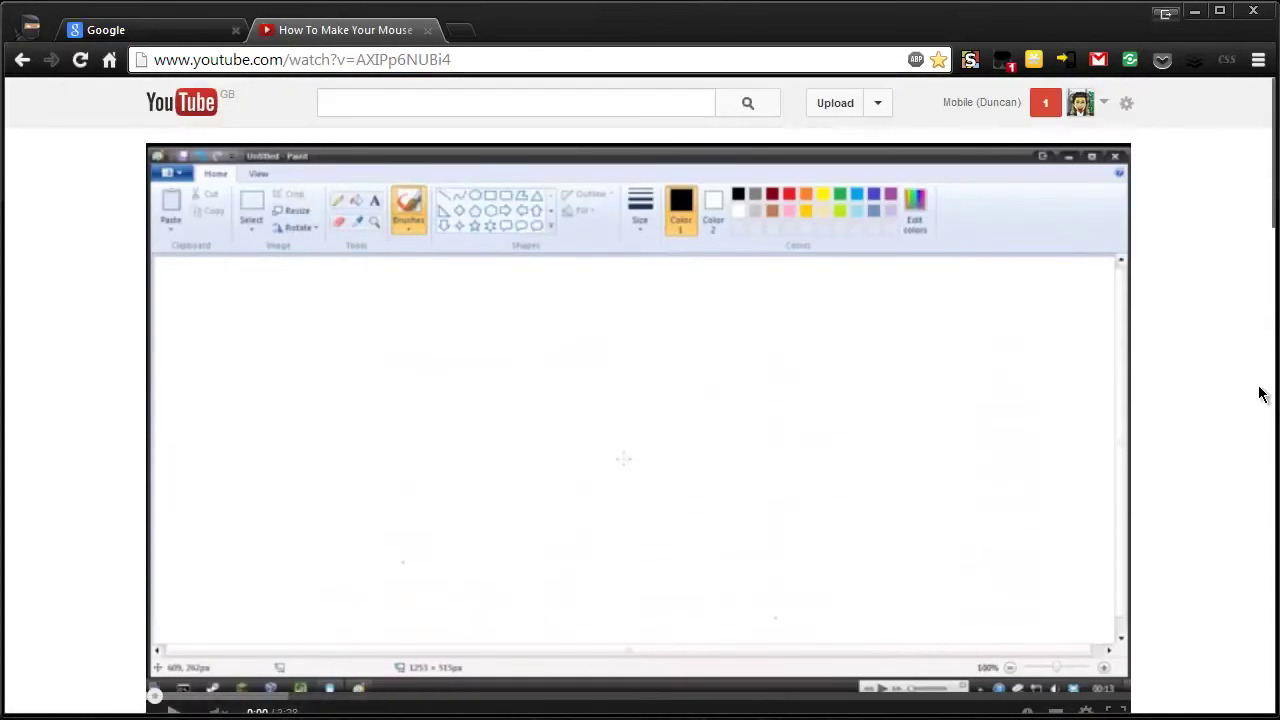